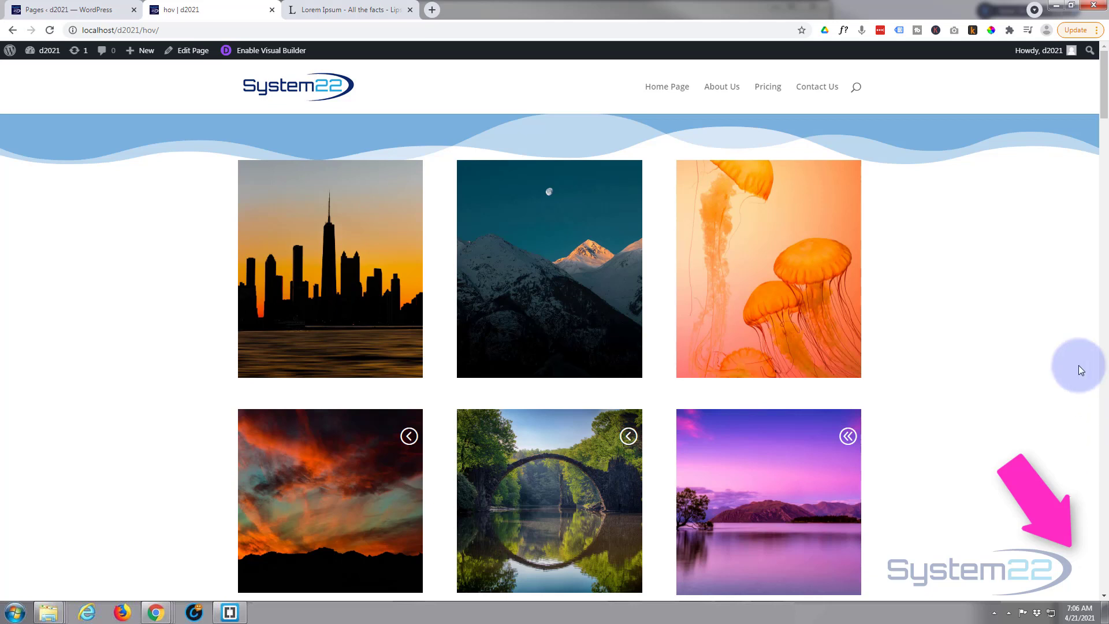
Examine the hover overlays on the page's image cards, revealing the purple lake card's and the lower jellyfish card's hidden text.
left_click_drag(1104, 117, 1104, 149)
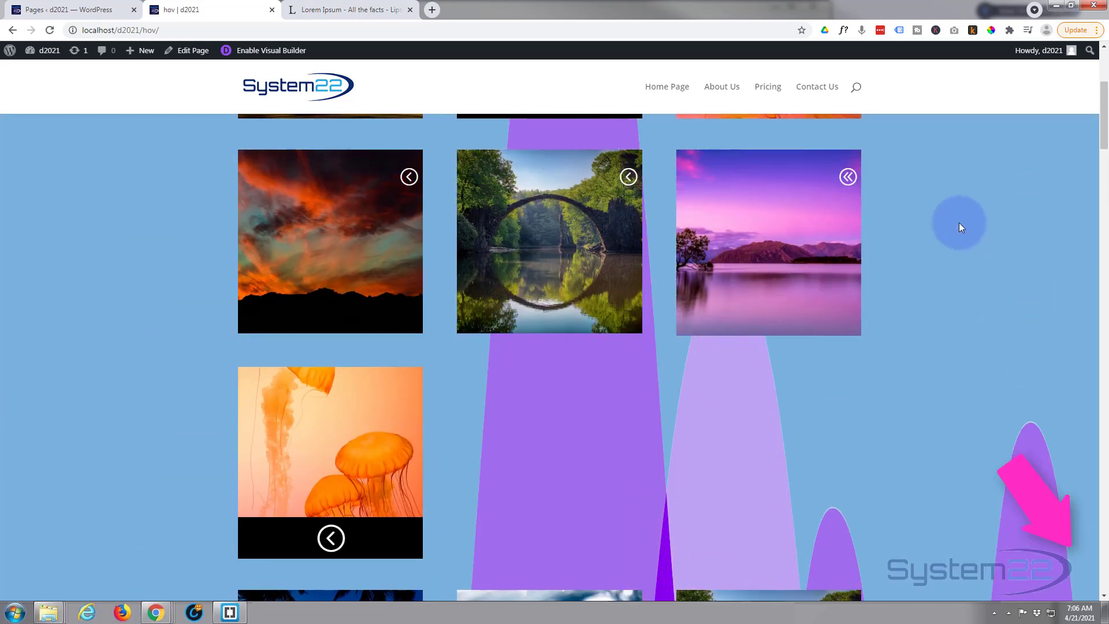
mouse_move(797, 192)
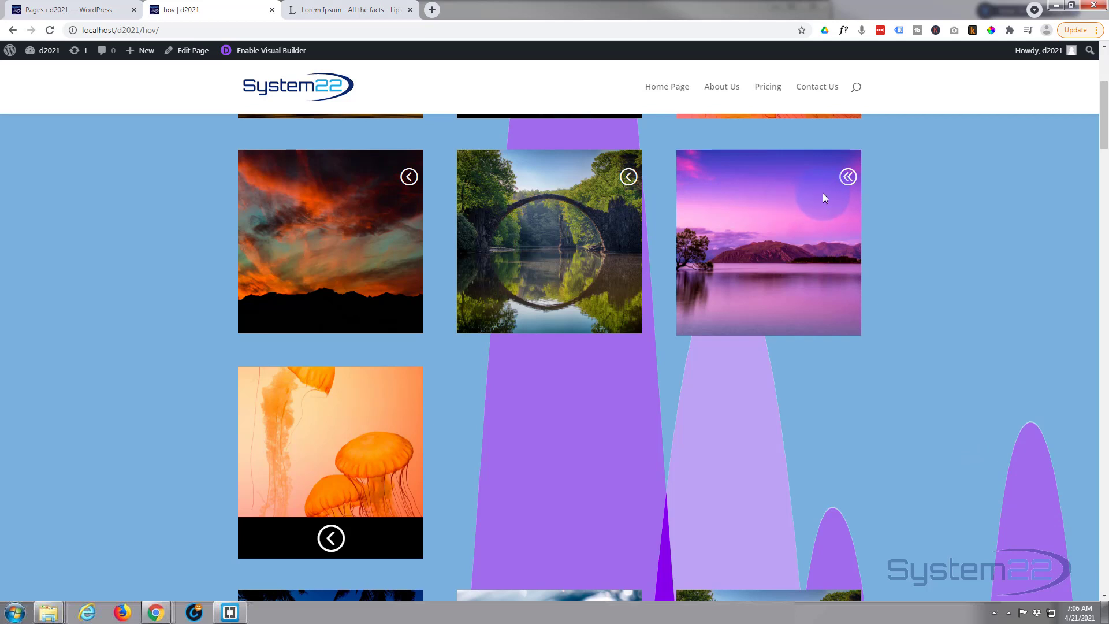
mouse_move(834, 198)
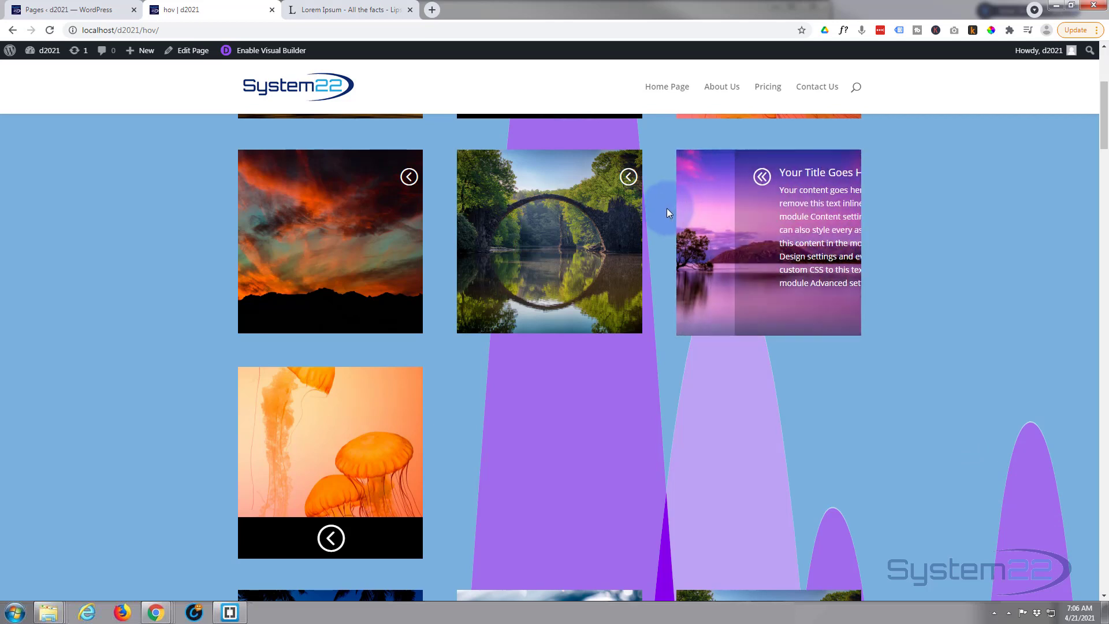
scroll(664, 211, "down", 3)
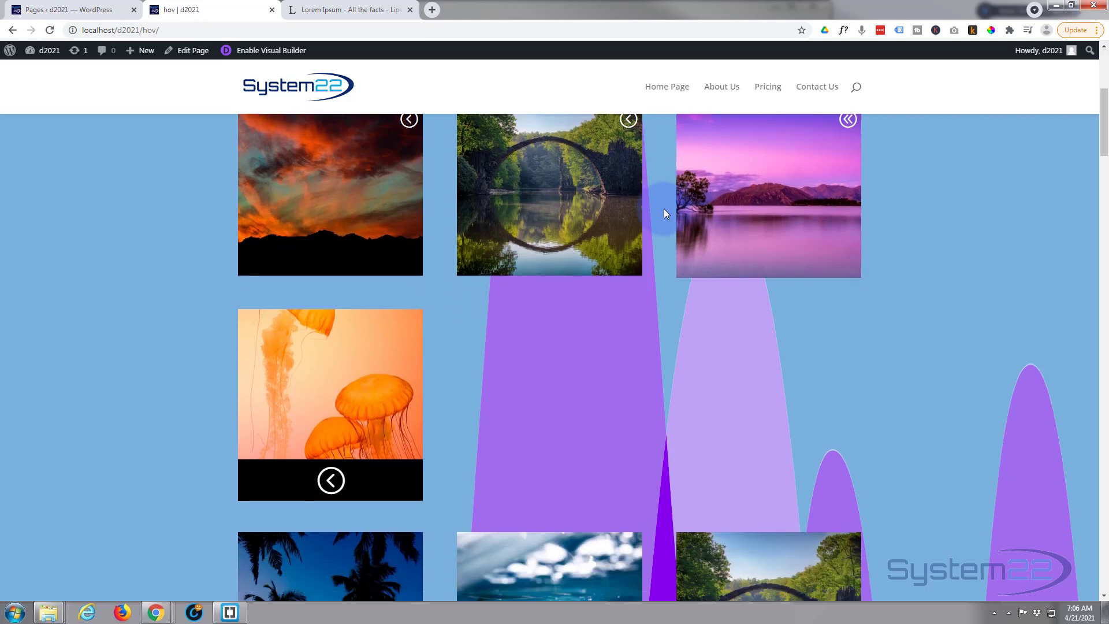
scroll(664, 211, "up", 1)
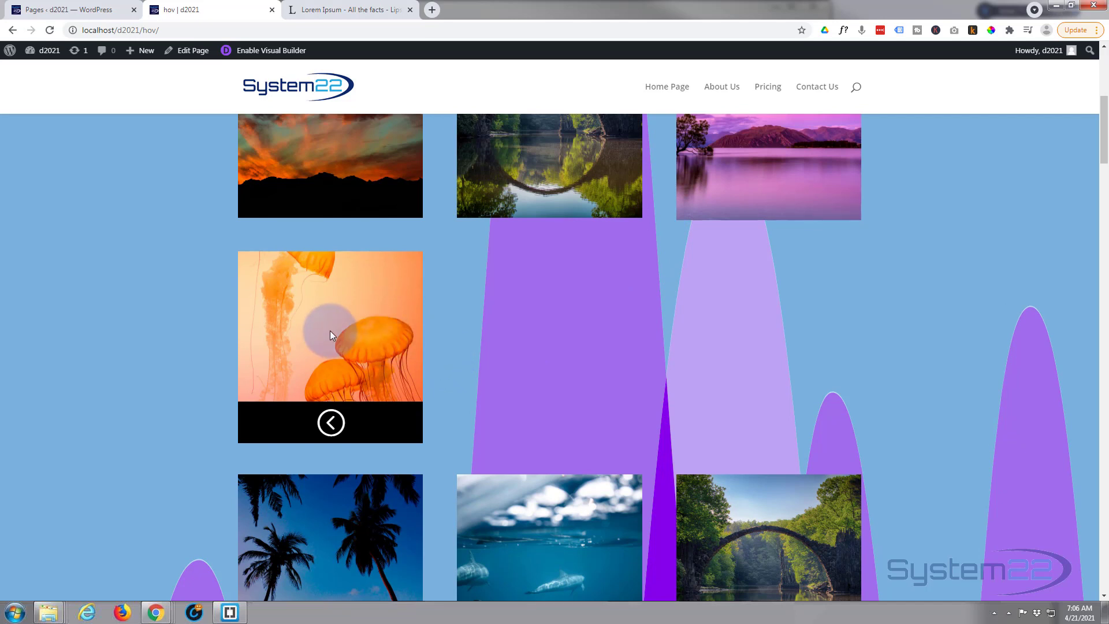
mouse_move(329, 418)
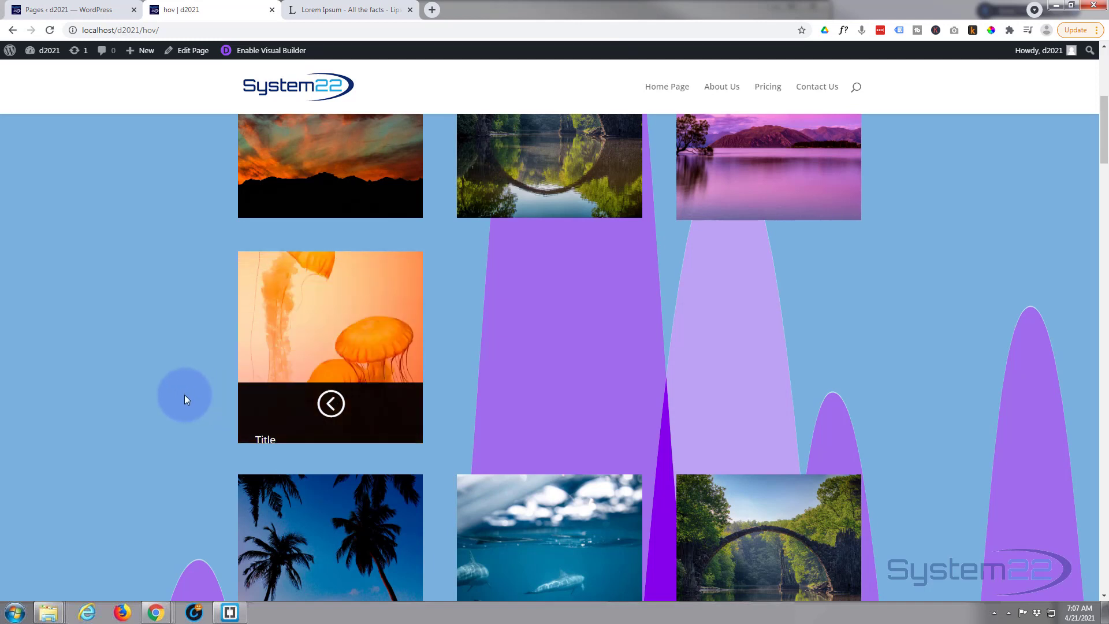
mouse_move(275, 410)
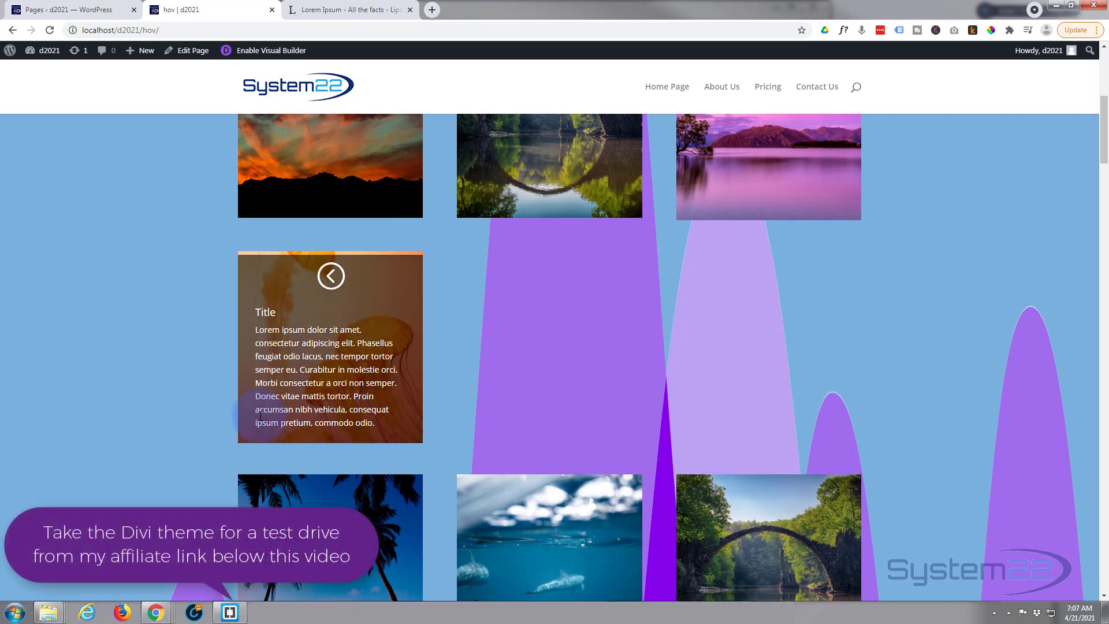
scroll(155, 390, "up", 1)
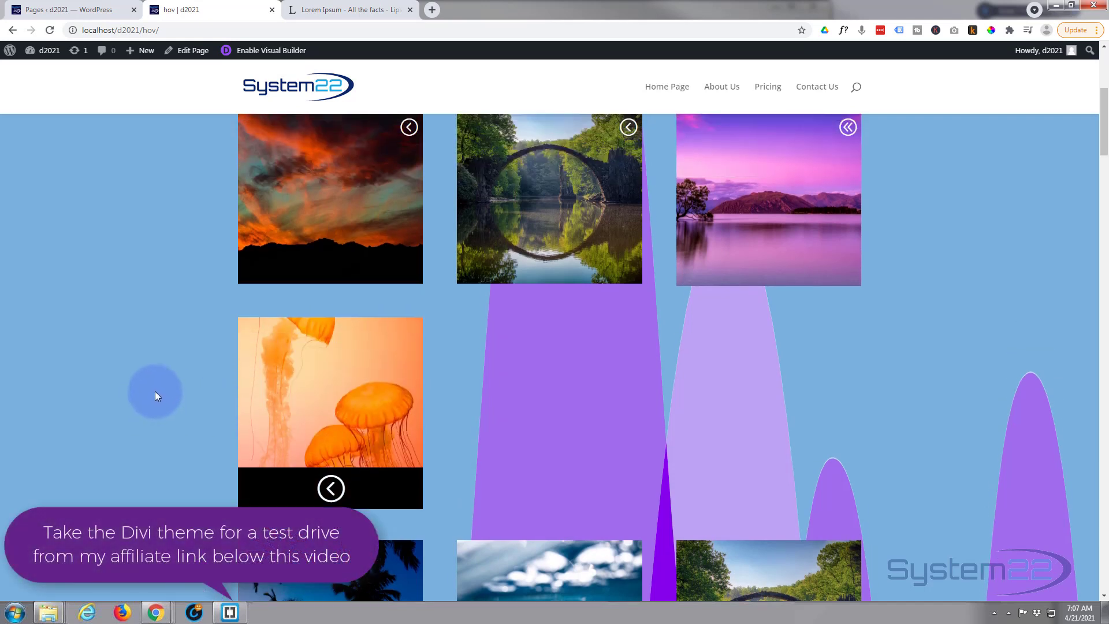
scroll(154, 391, "up", 1)
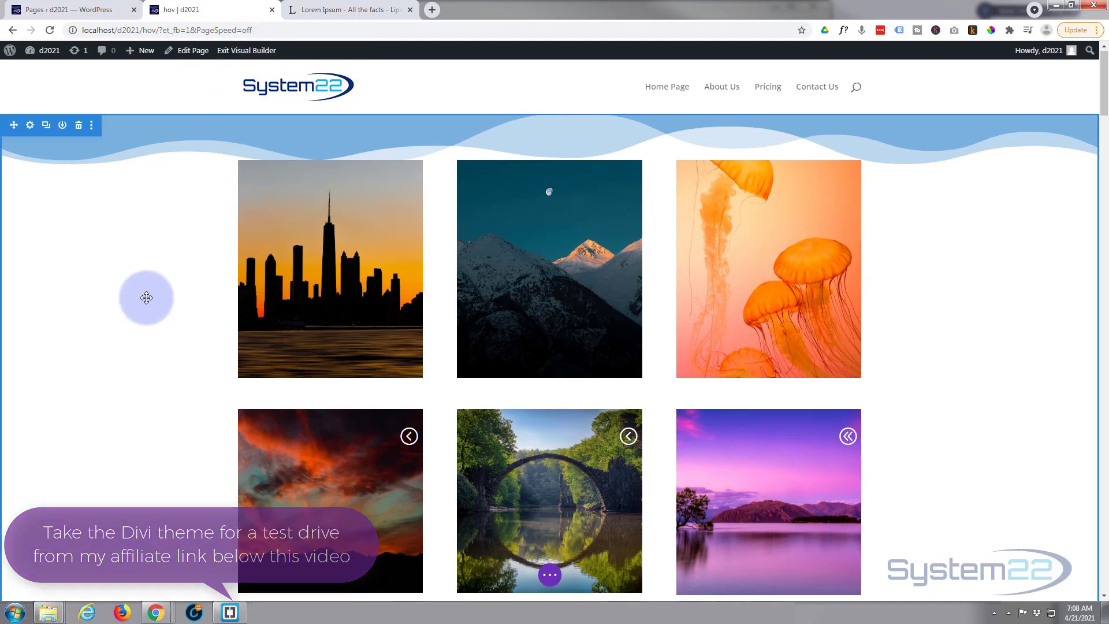
Insert a Blurb module in the empty third column of the row with the lower jellyfish card.
scroll(146, 297, "down", 5)
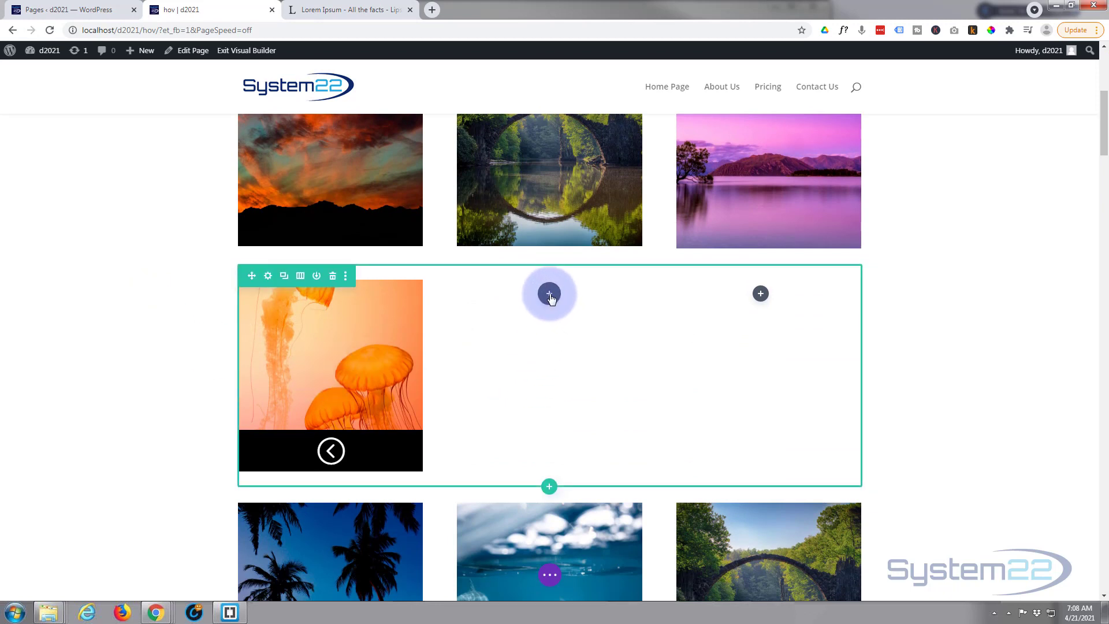
left_click(761, 294)
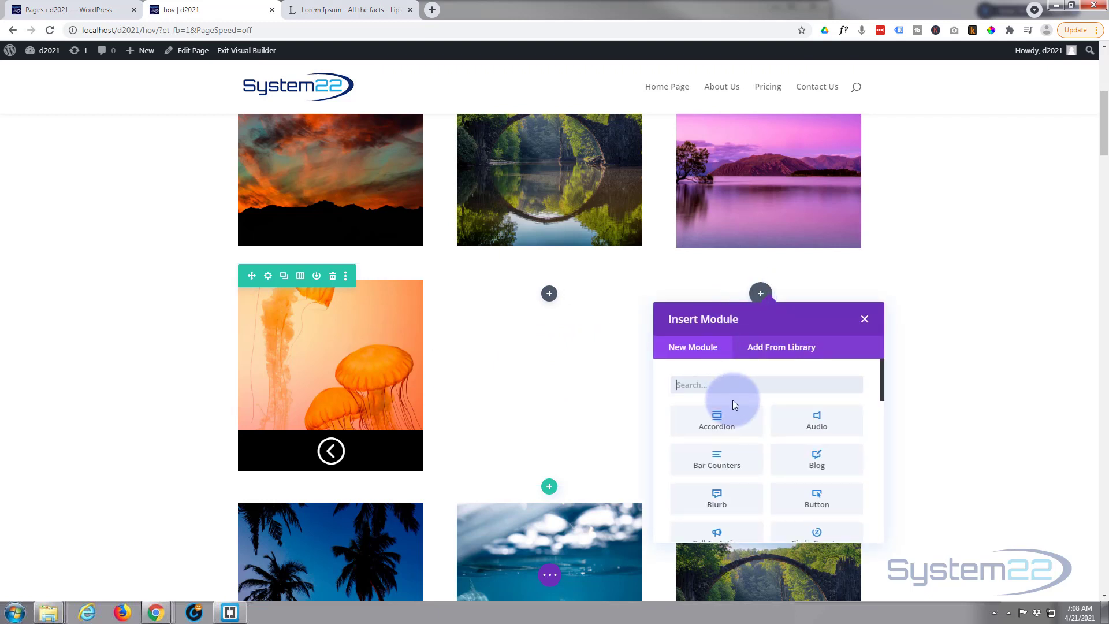
scroll(739, 433, "down", 6)
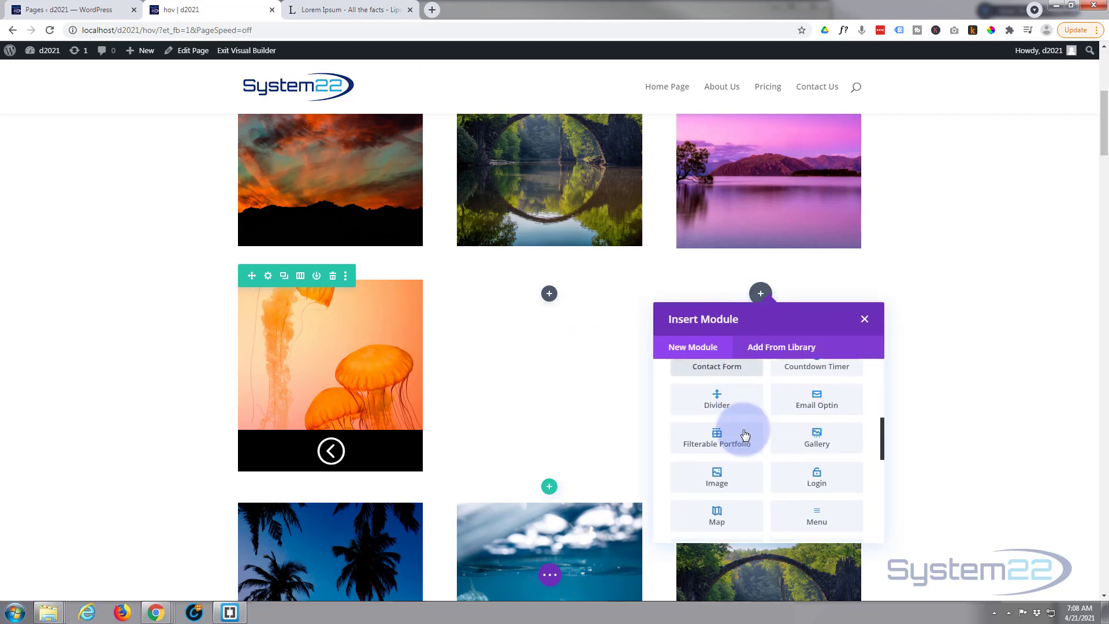
scroll(746, 435, "down", 4)
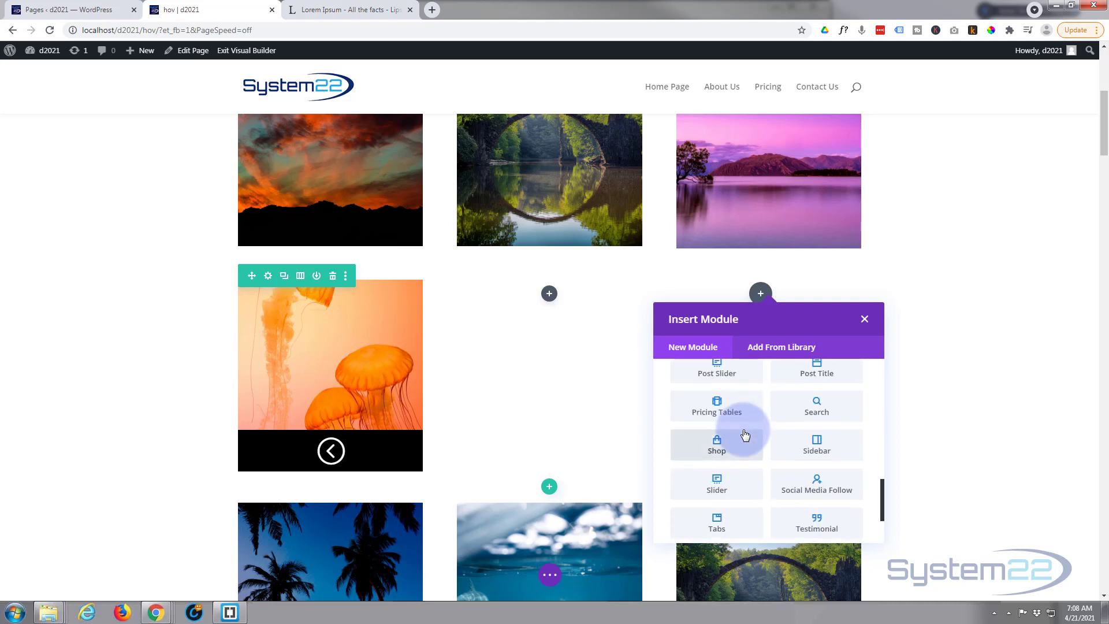
scroll(745, 434, "up", 6)
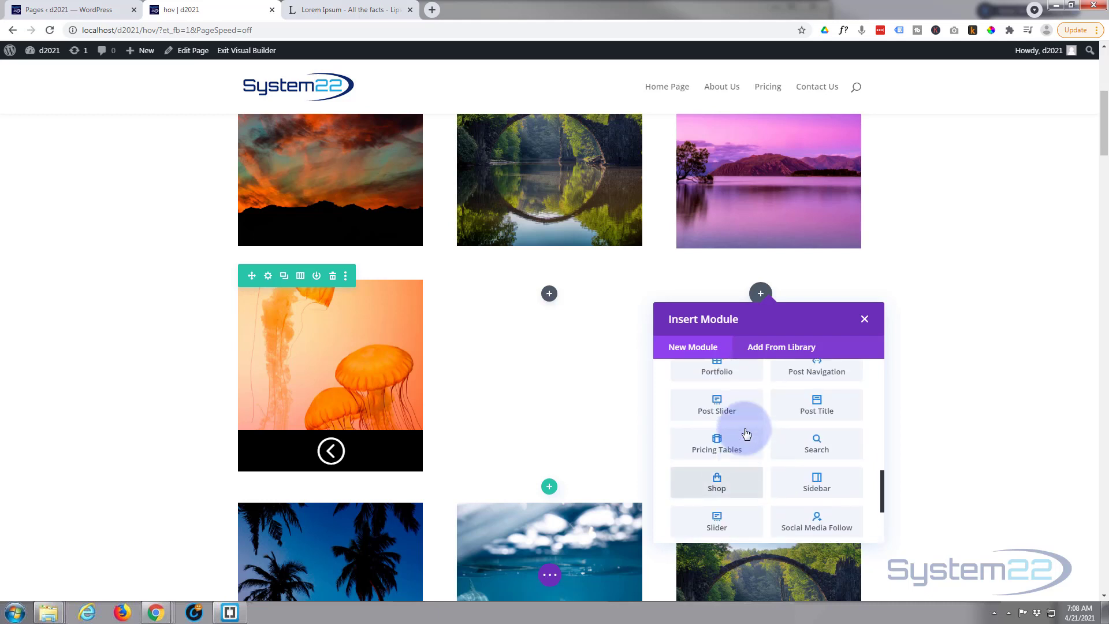
scroll(746, 434, "up", 6)
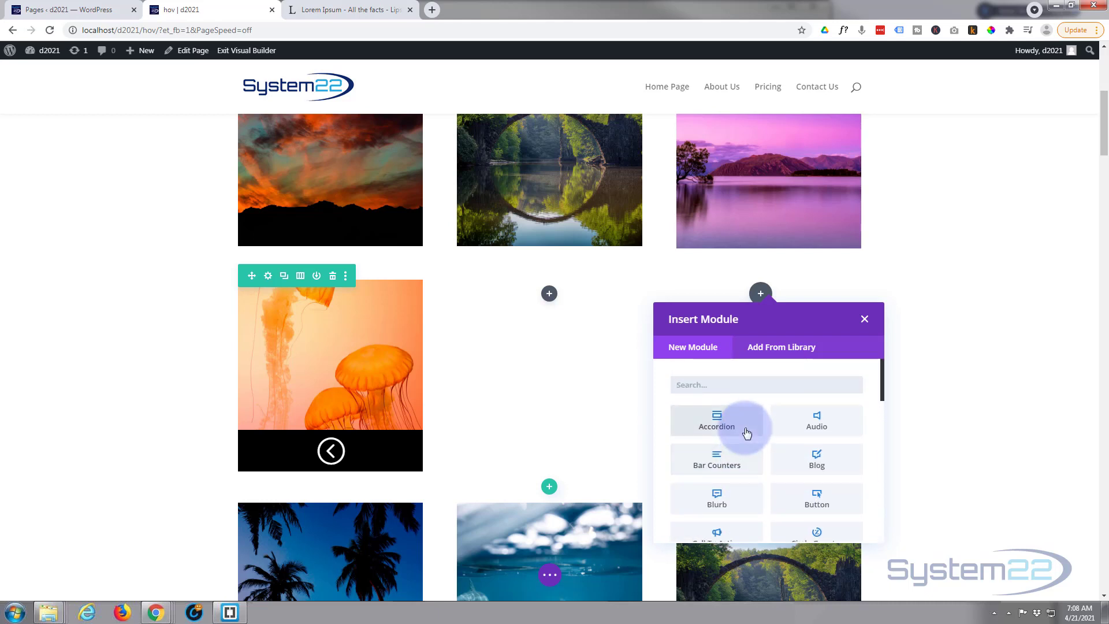
left_click(721, 498)
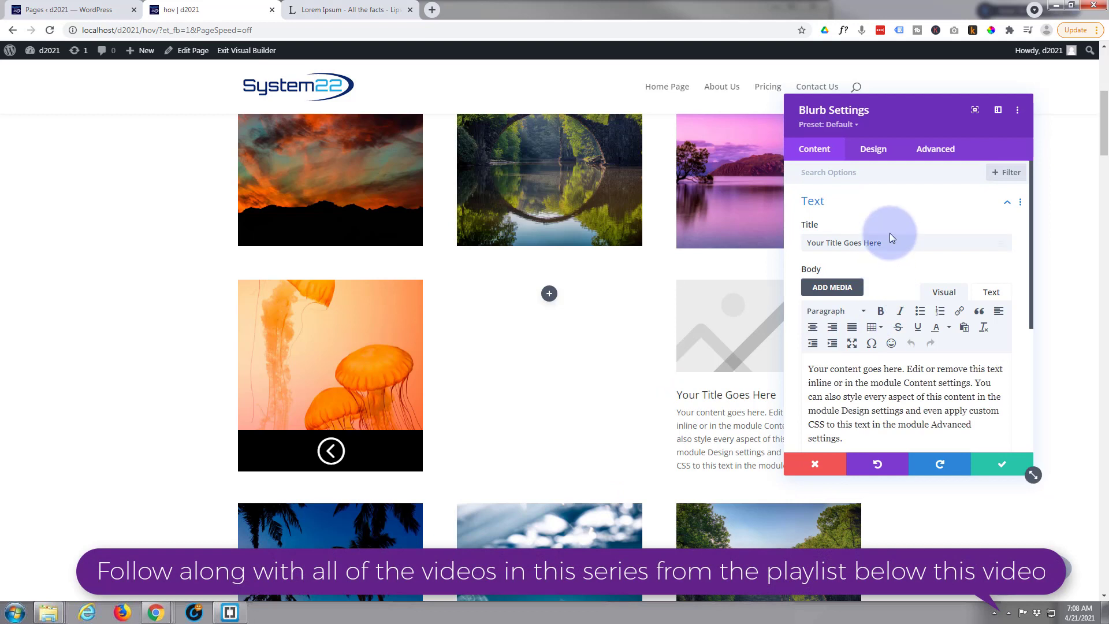
scroll(884, 268, "down", 1)
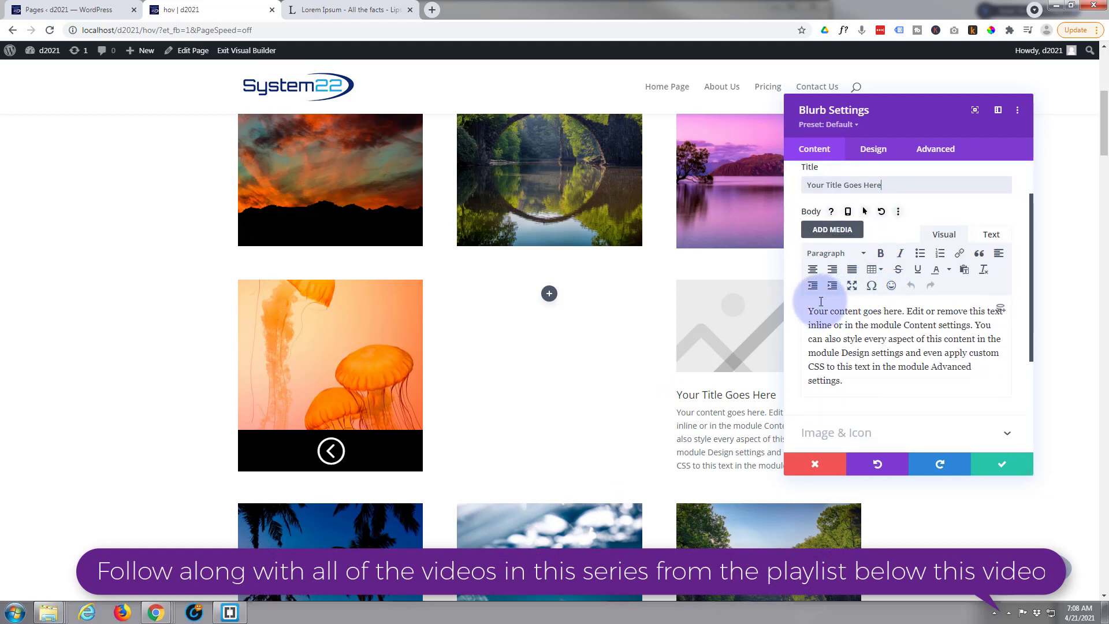
left_click_drag(804, 309, 872, 392)
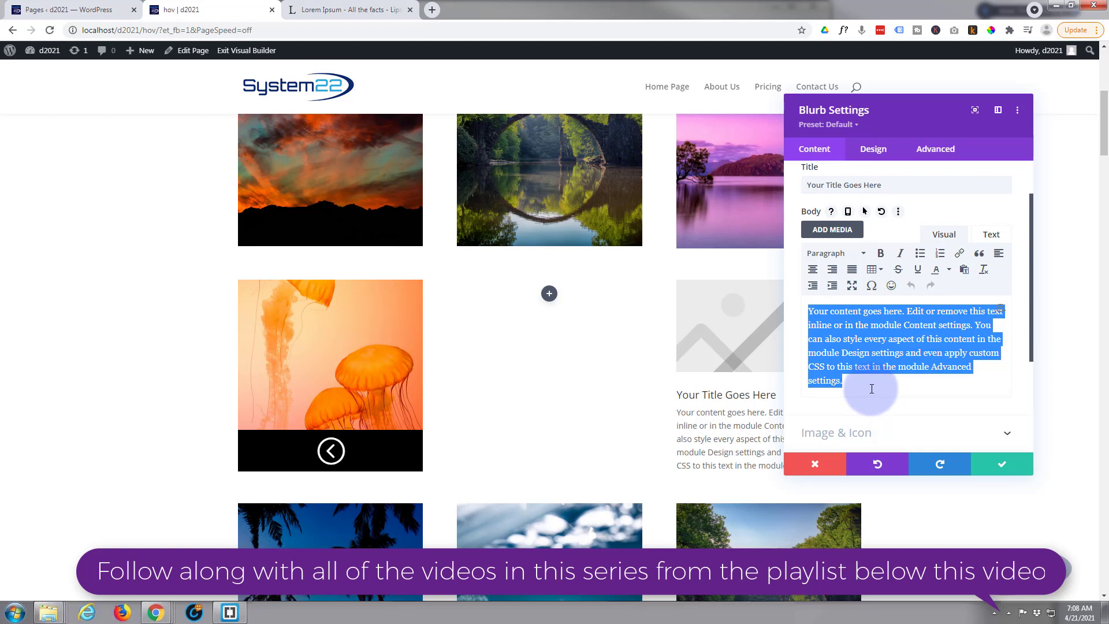
left_click(825, 255)
left_click(824, 257)
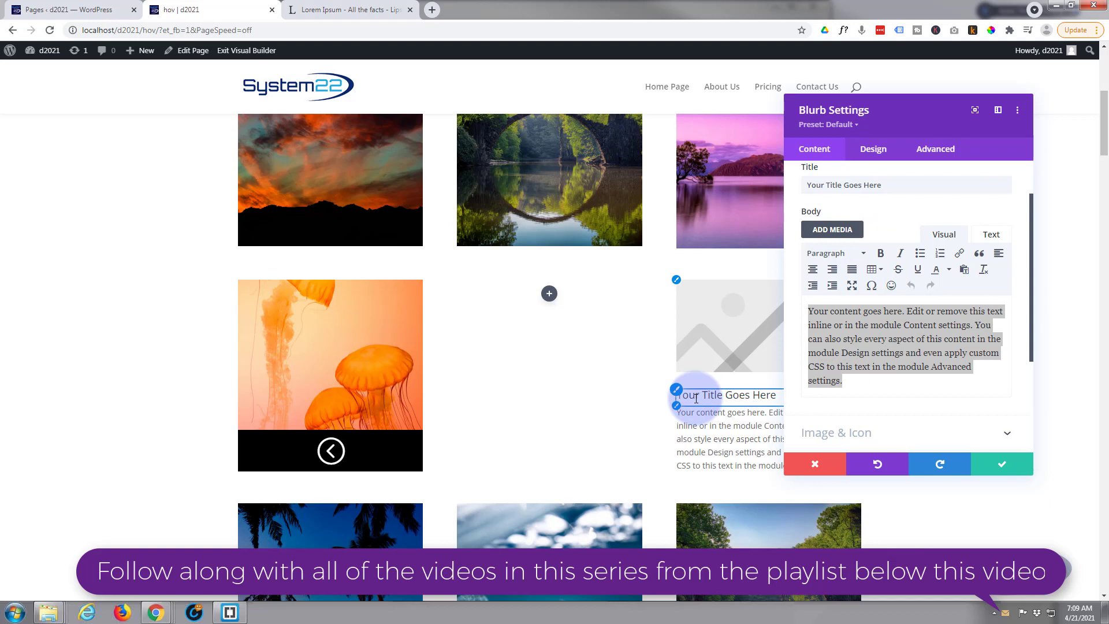
Switch the blurb from an image to an icon and choose the circled up arrow.
scroll(894, 368, "down", 2)
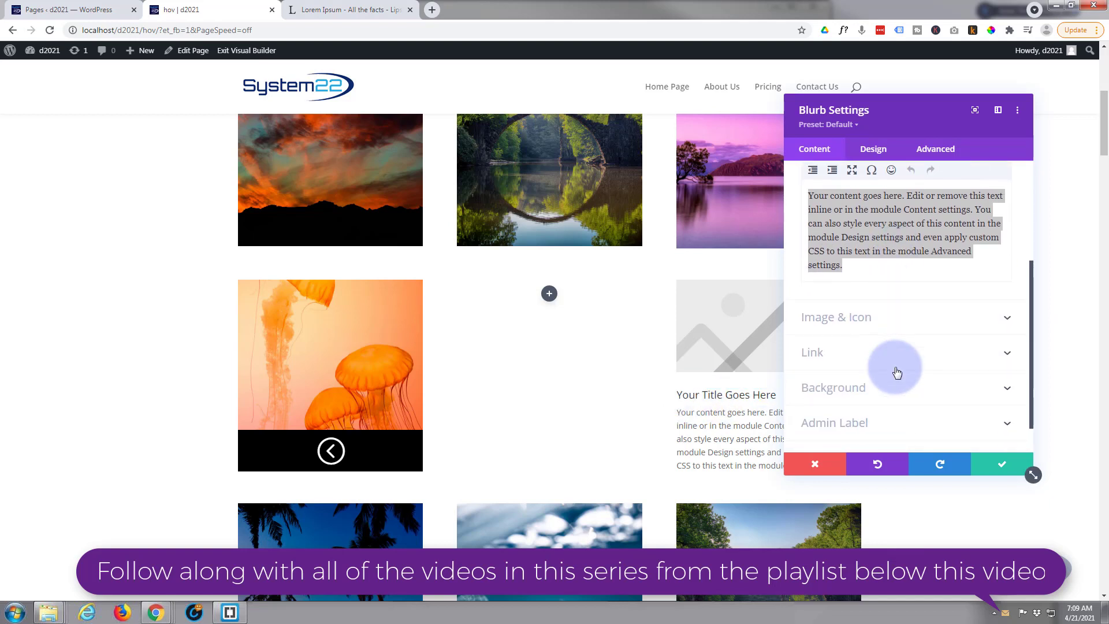
left_click(887, 319)
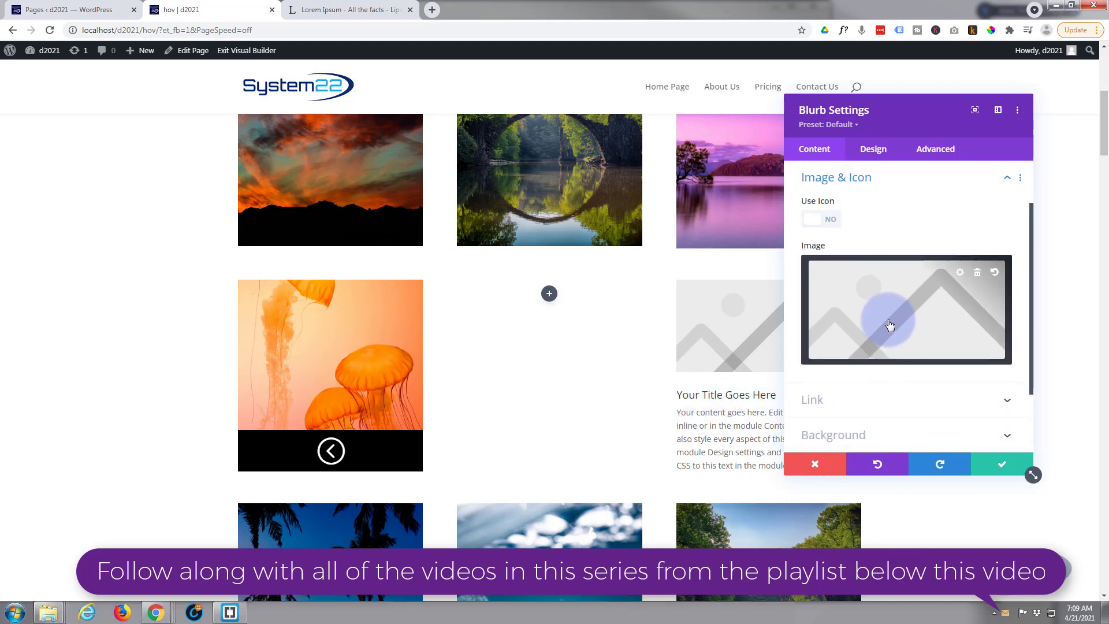
left_click(821, 220)
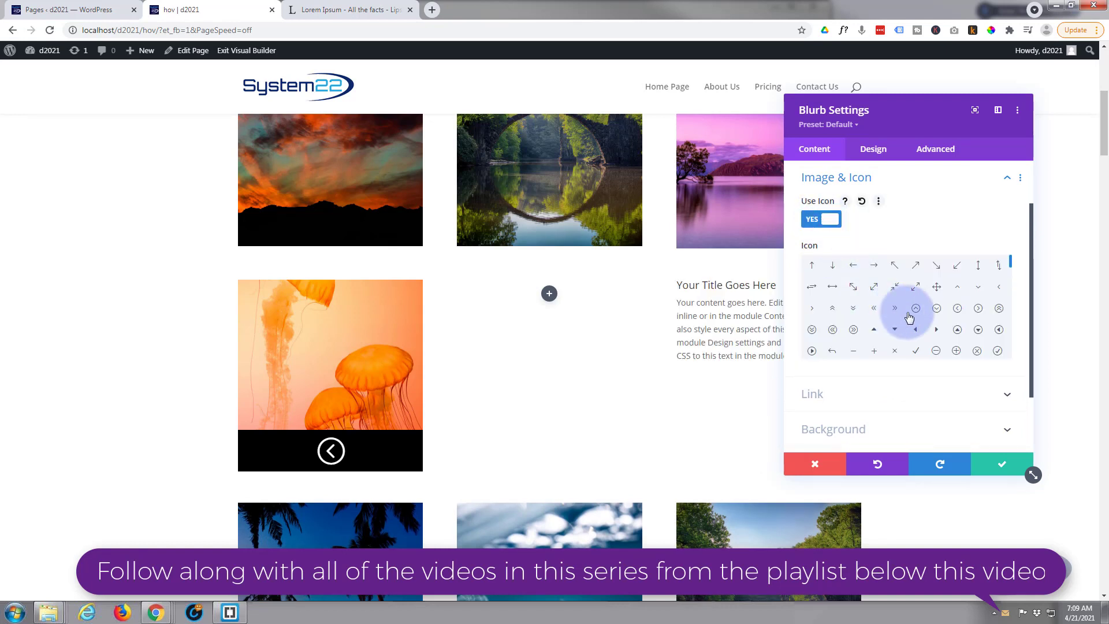
left_click(916, 310)
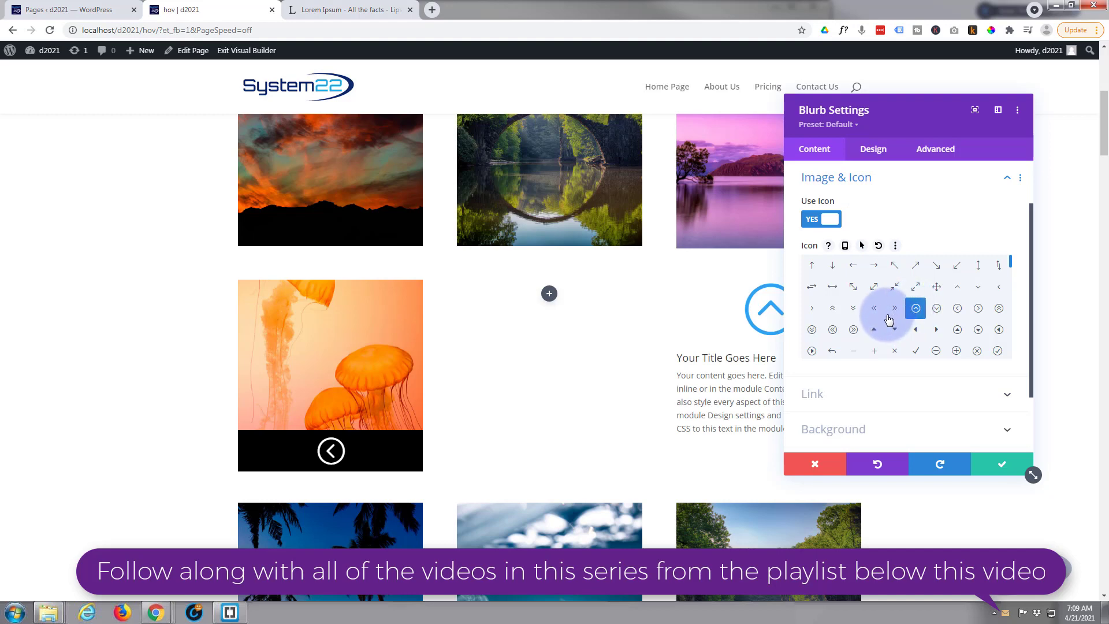
Move the blurb settings window clear of the new blurb and give the blurb a black background colour.
left_click_drag(632, 157, 548, 162)
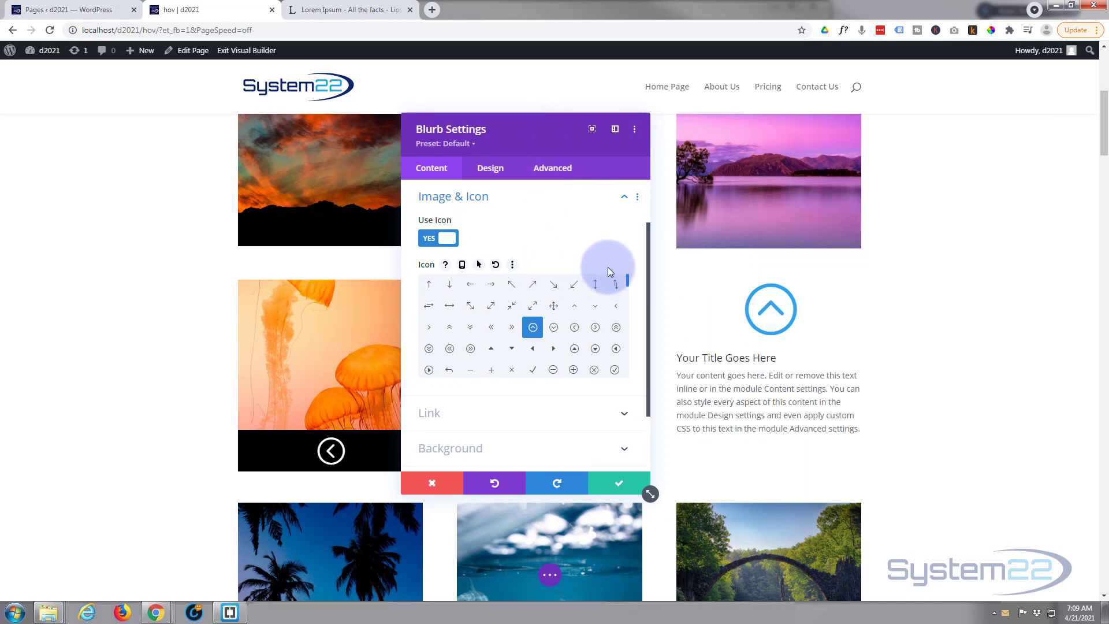
scroll(504, 393, "down", 2)
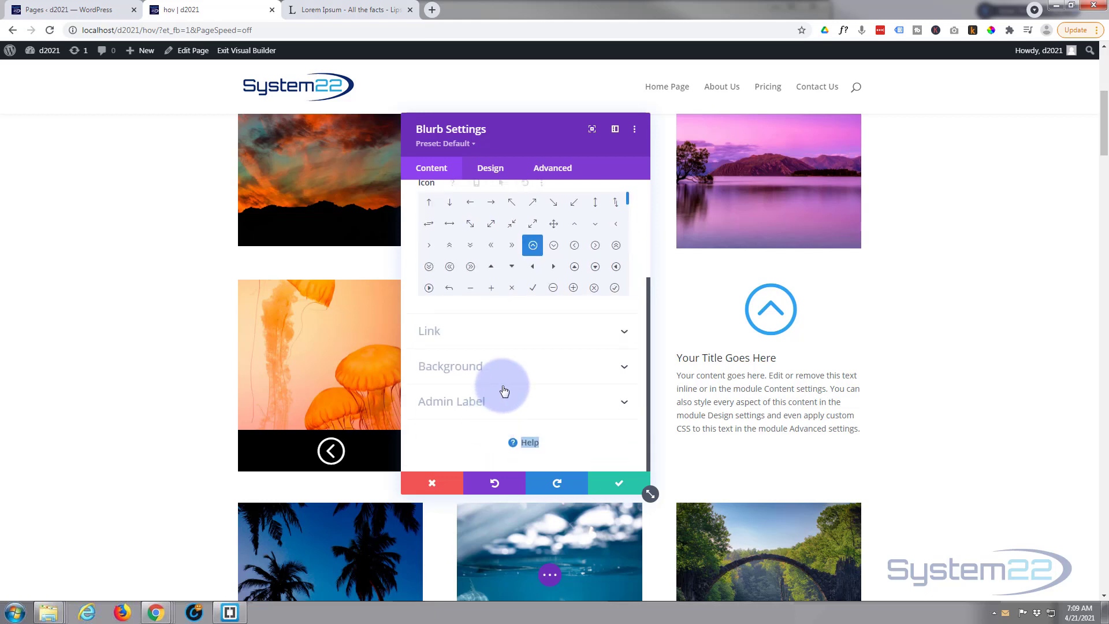
left_click(510, 372)
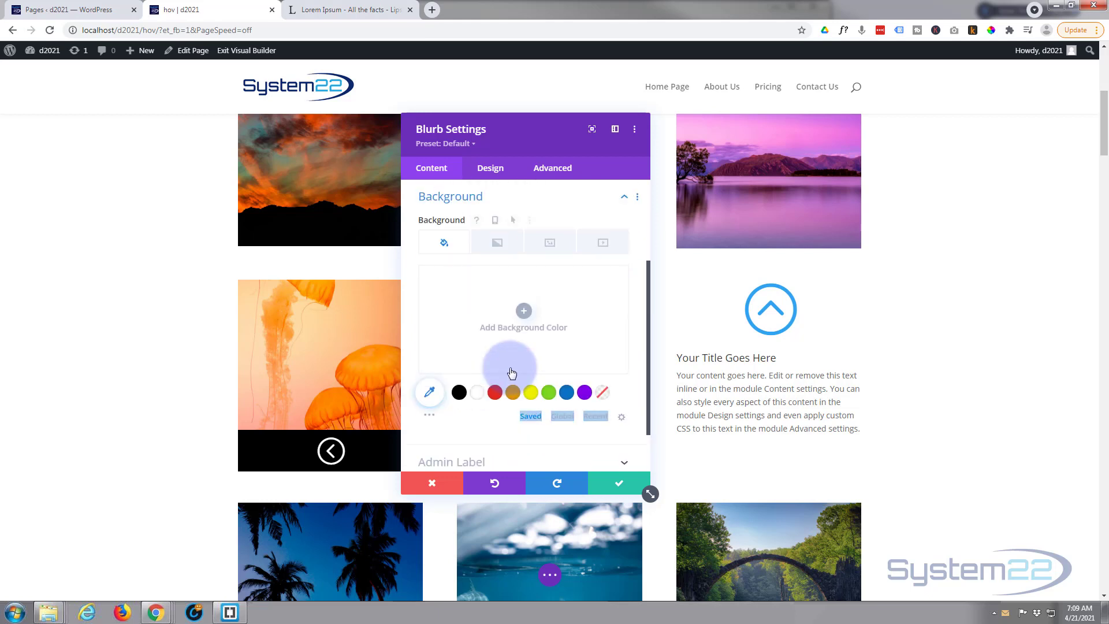
left_click(459, 393)
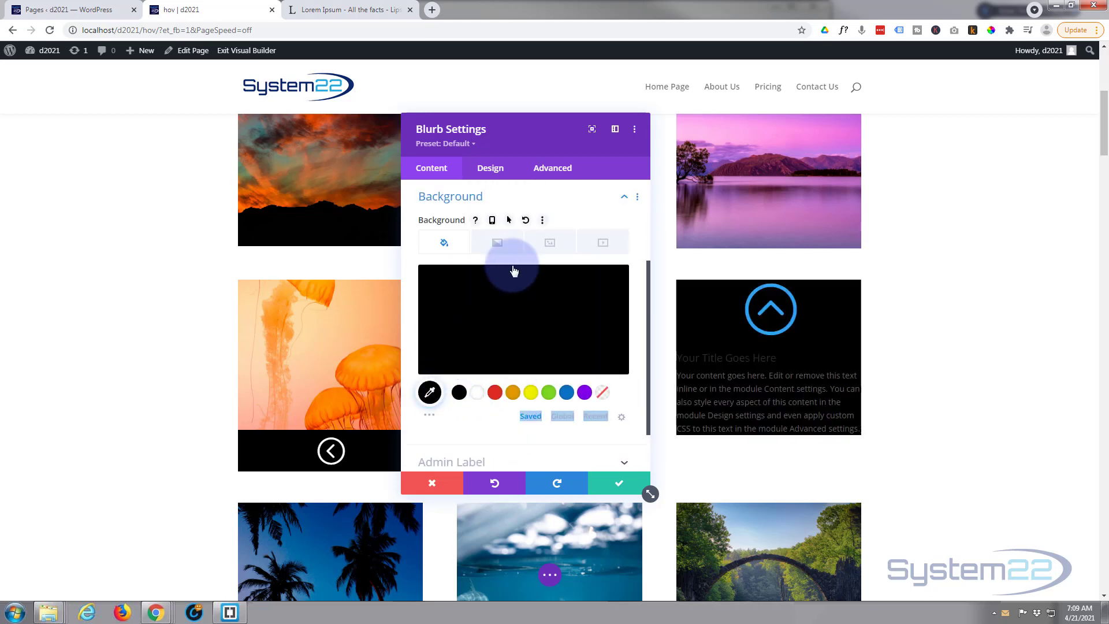
Centre-align the blurb's text and set its text colour to Light.
left_click(490, 168)
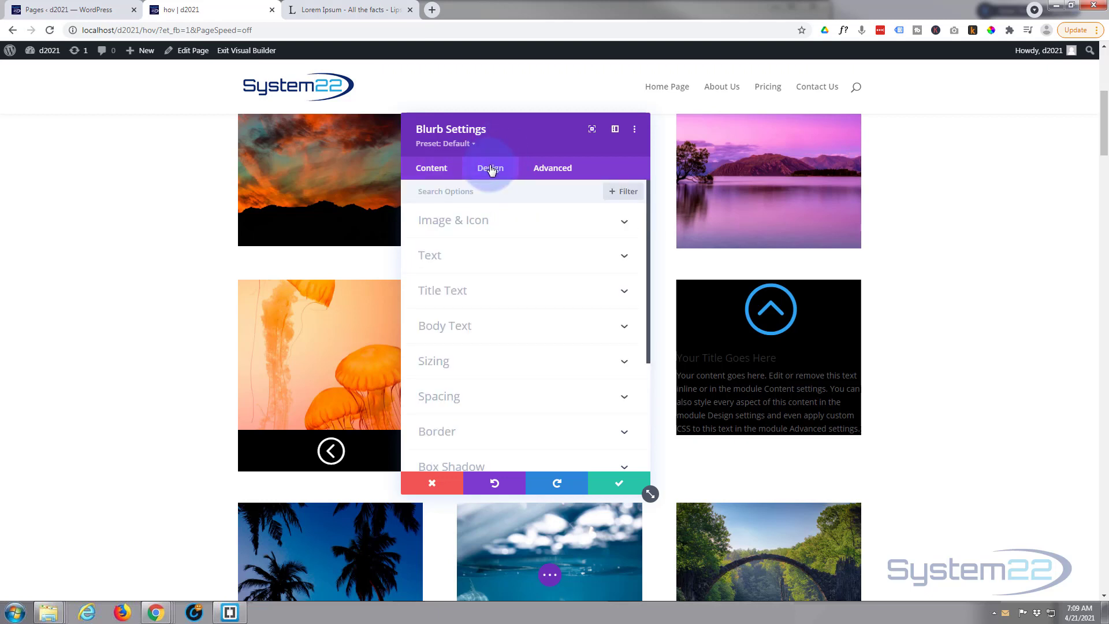
left_click(503, 256)
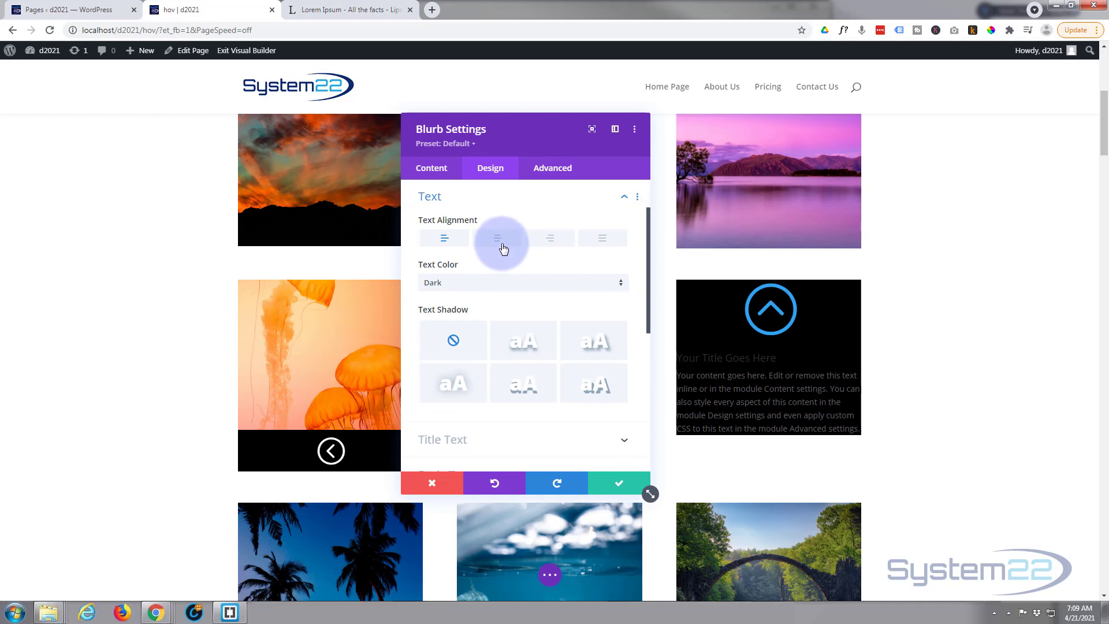
left_click(498, 240)
left_click(498, 286)
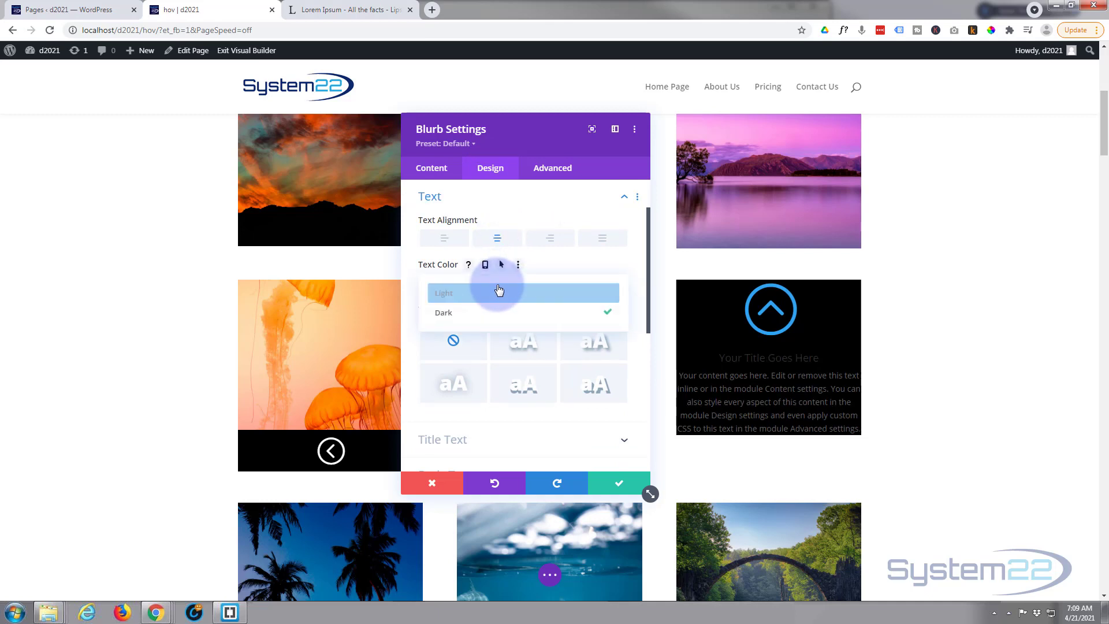
left_click(491, 297)
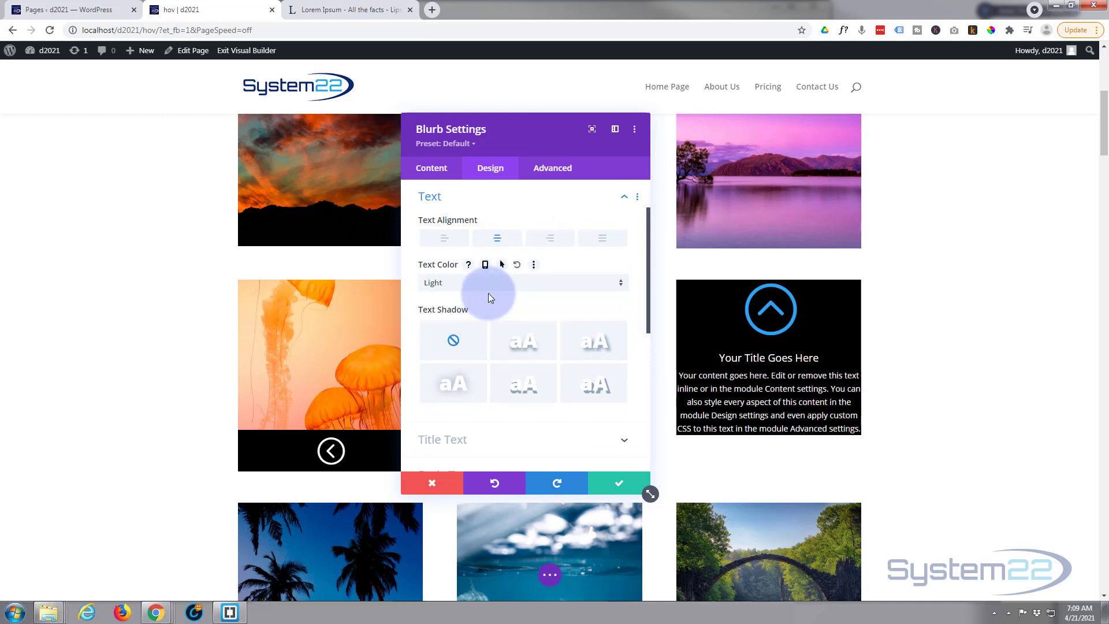
Set the blurb's top padding to 30px and link it so the bottom padding matches.
scroll(559, 296, "down", 5)
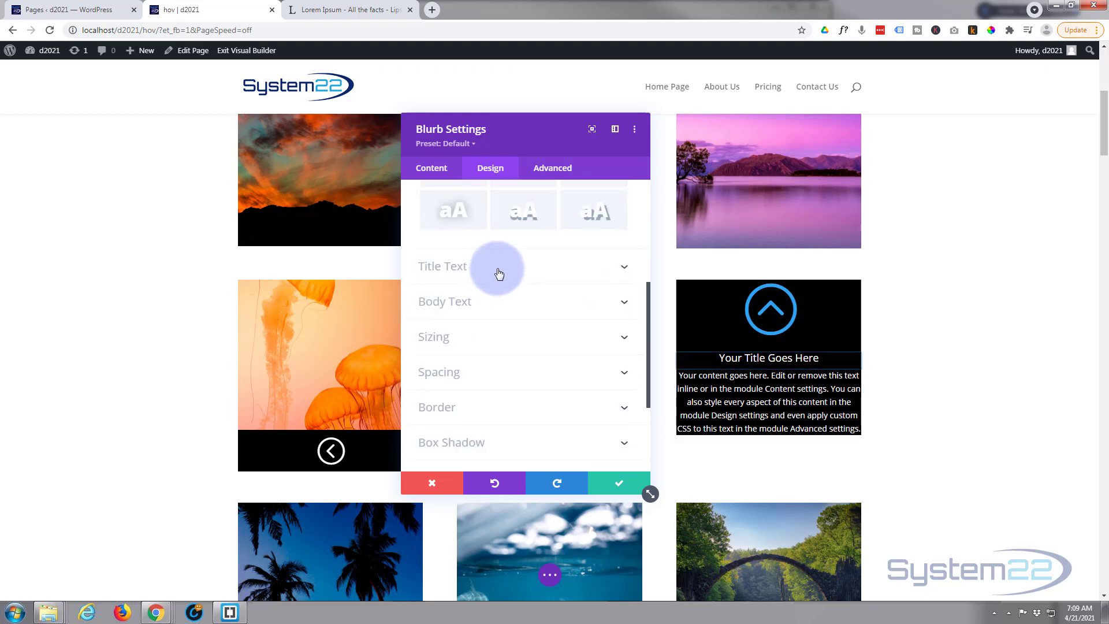
scroll(497, 312, "down", 1)
left_click(485, 297)
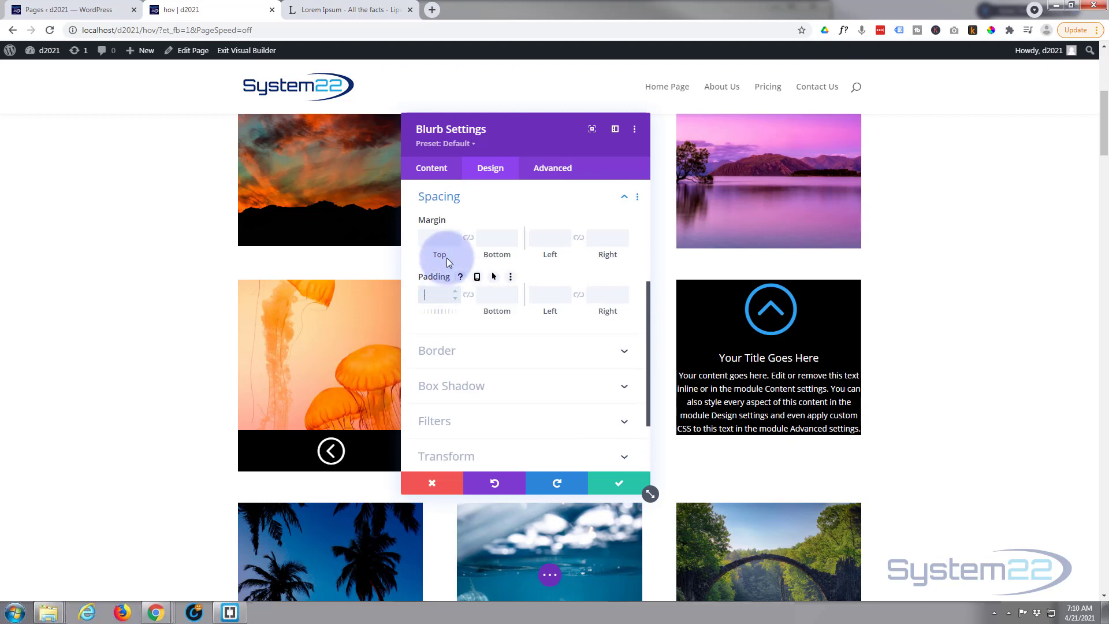
left_click(440, 295)
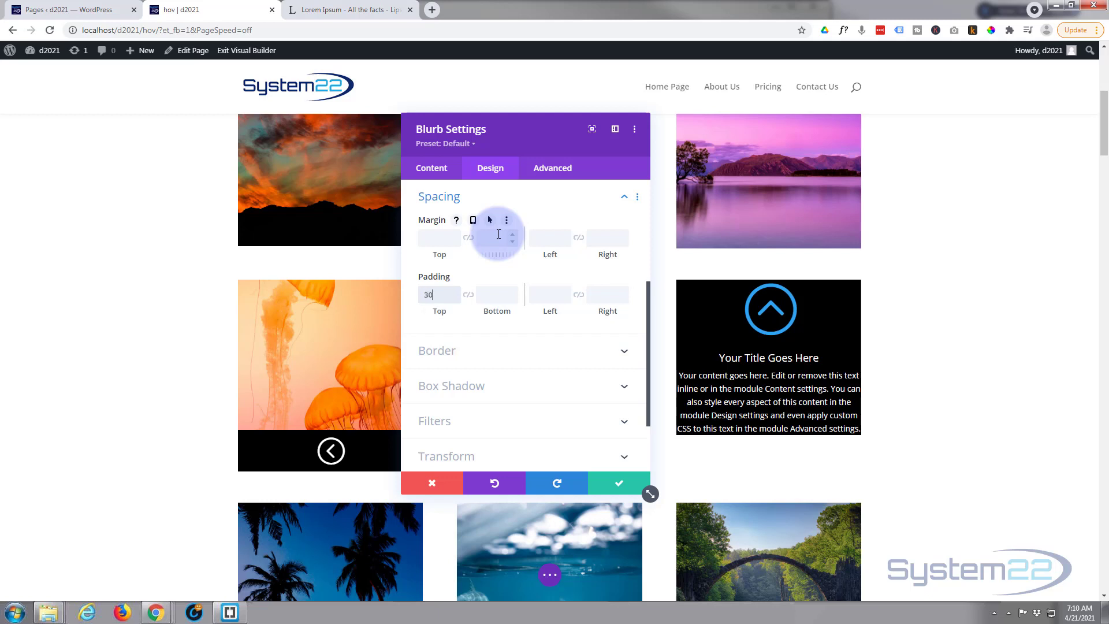
left_click(469, 295)
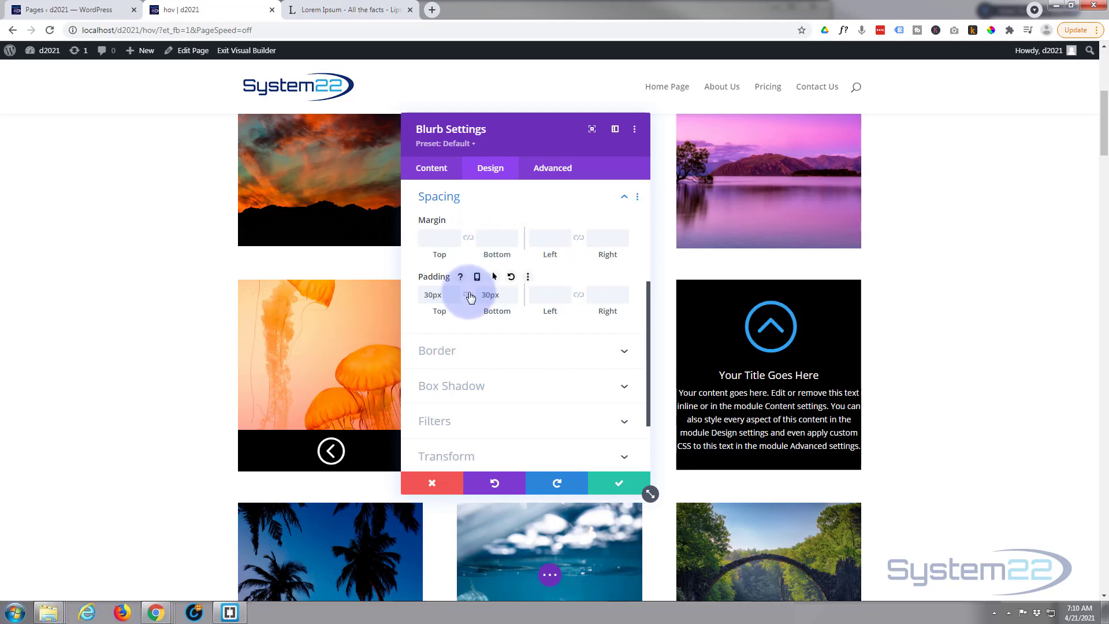
Set the blurb's left padding to 30px and link it so the right padding matches.
left_click(553, 297)
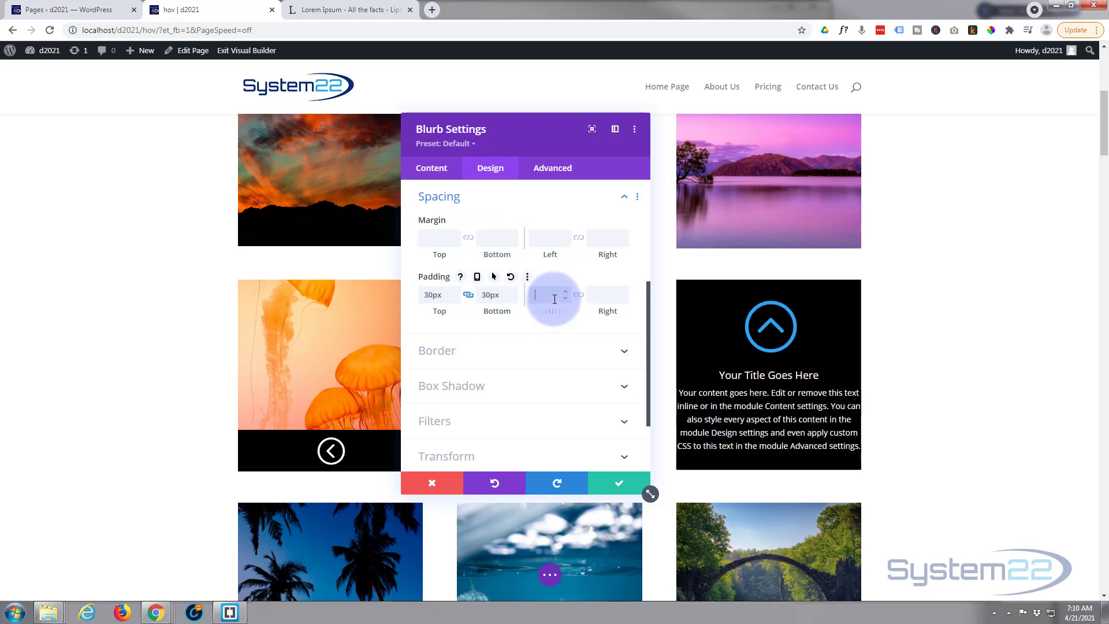
type("30px")
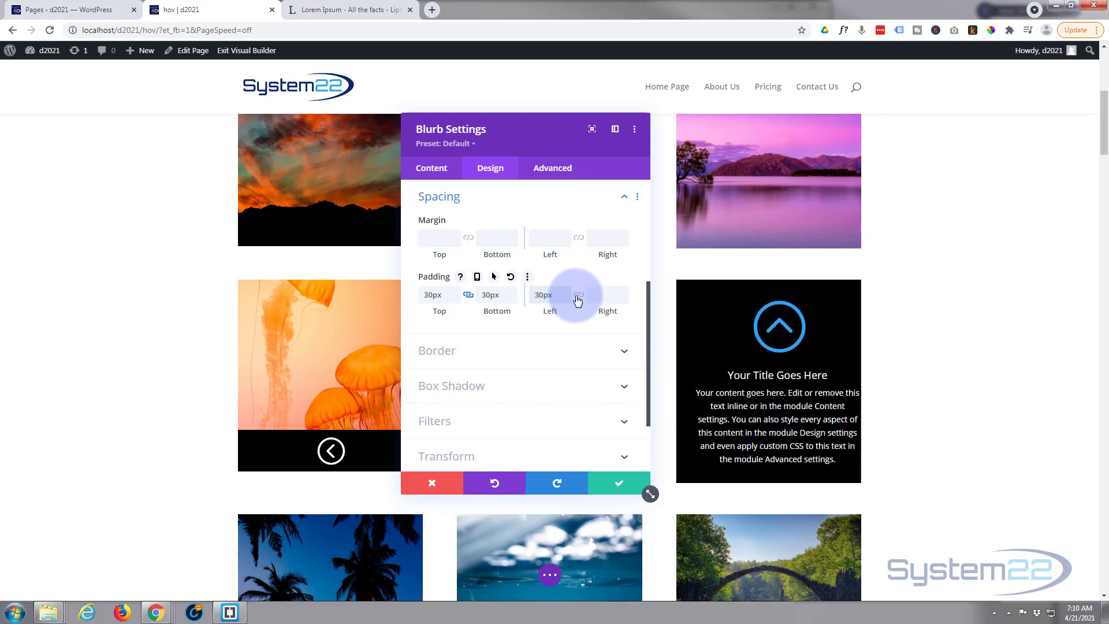
left_click(578, 297)
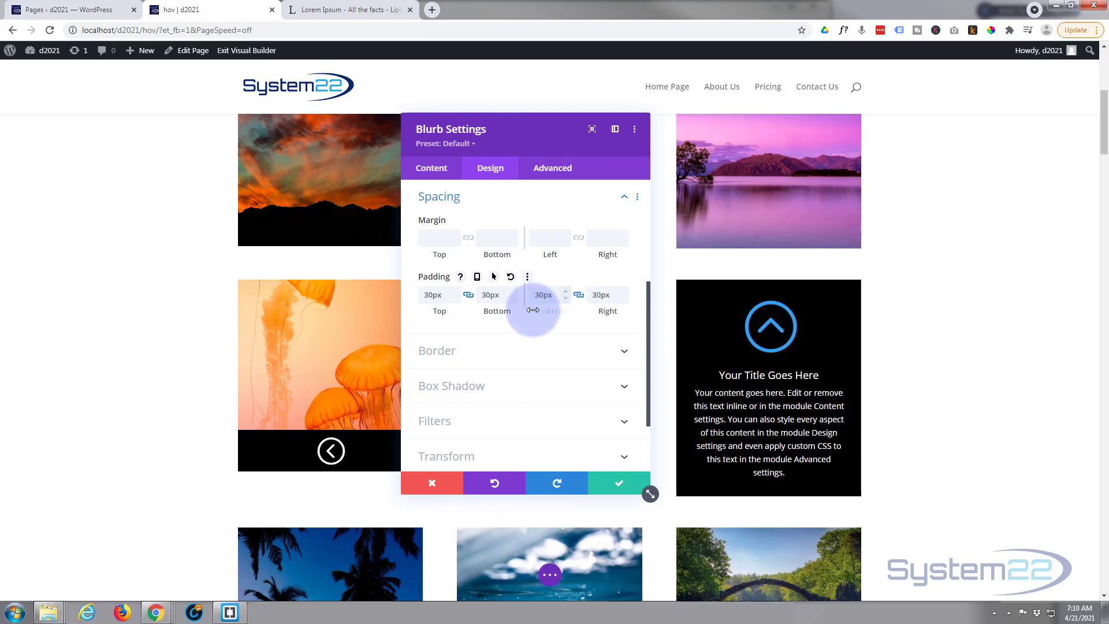
Change the blurb's arrow icon colour to white.
scroll(506, 350, "up", 5)
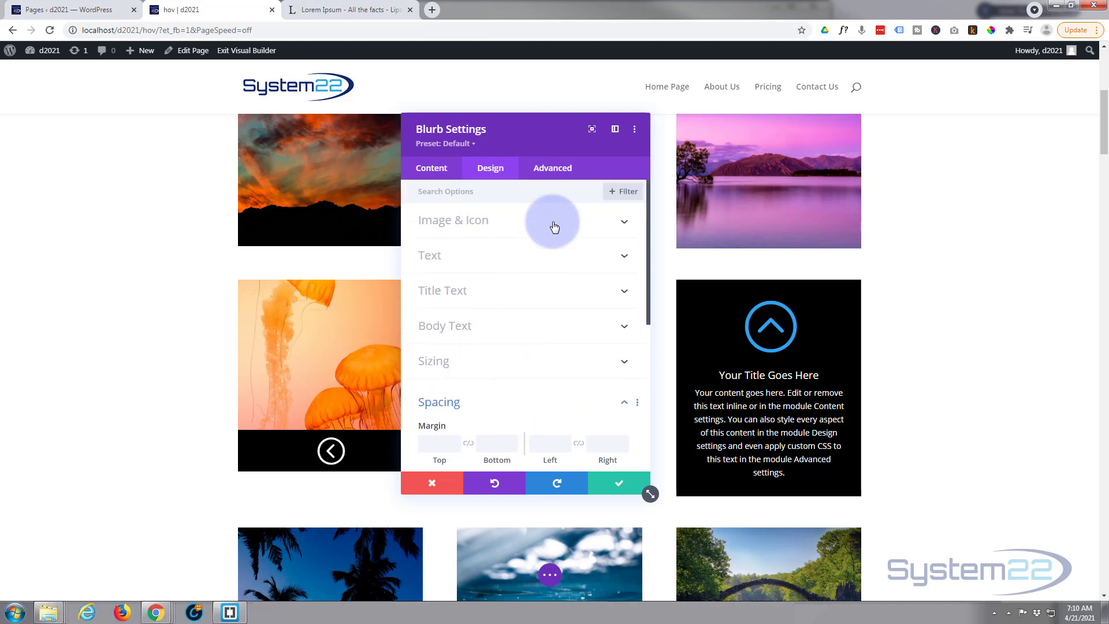
left_click(553, 225)
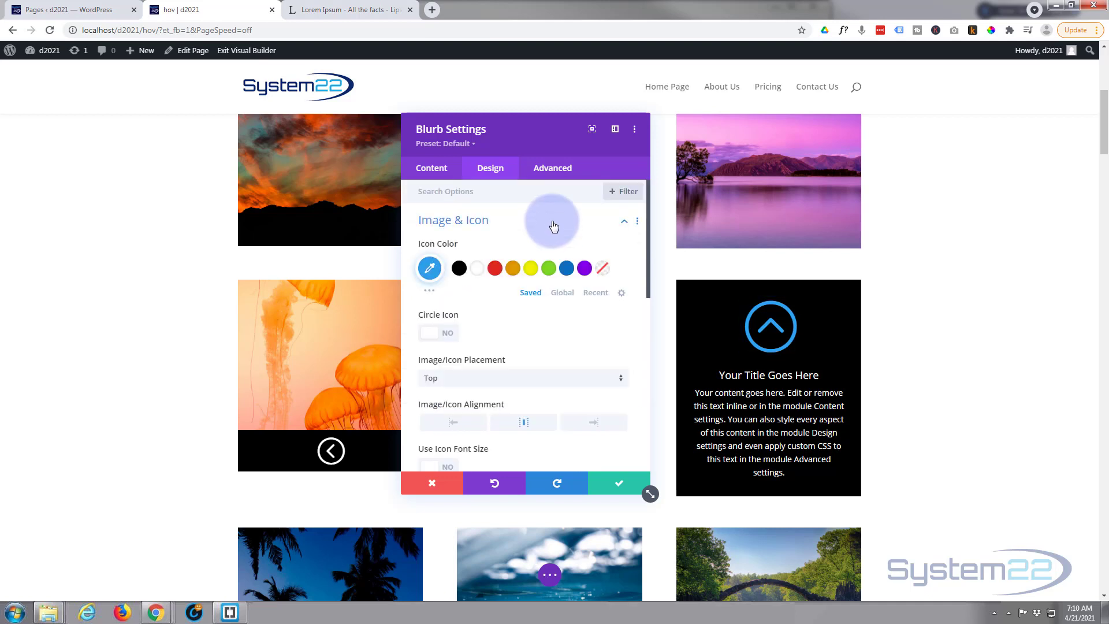
left_click(478, 271)
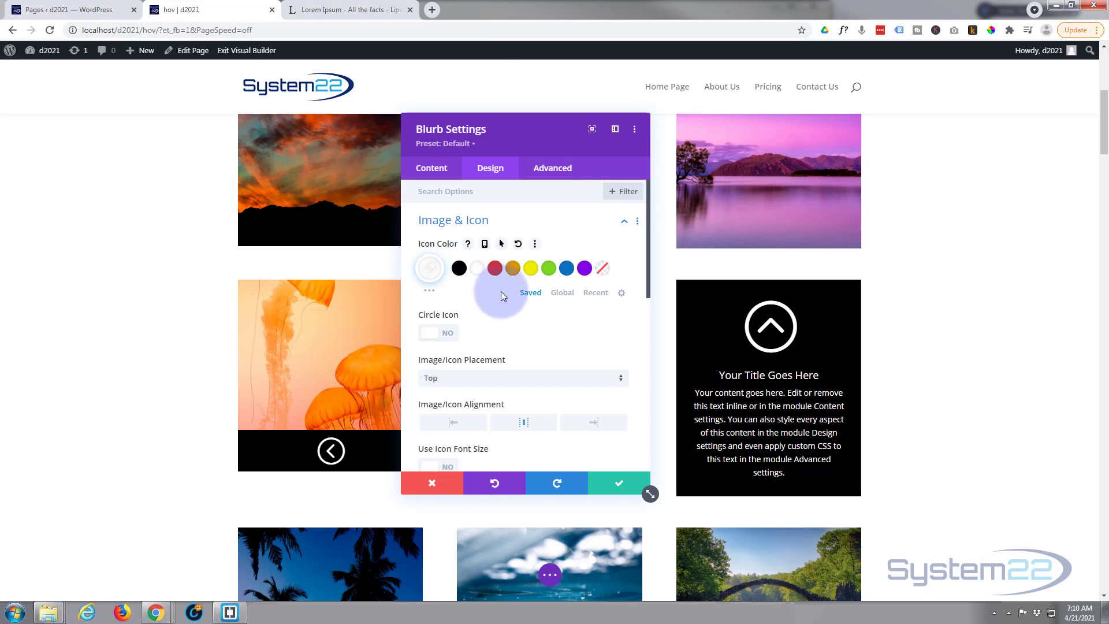
Enable a custom icon font size for the blurb, reduce it to 56px and save the blurb settings.
scroll(501, 291, "down", 1)
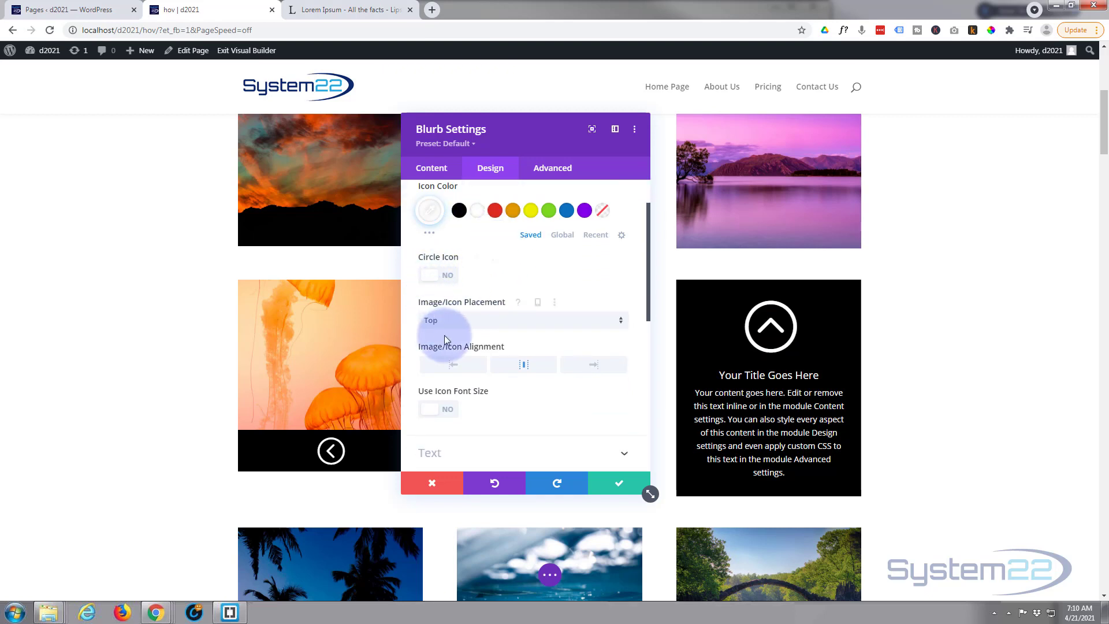
left_click(445, 409)
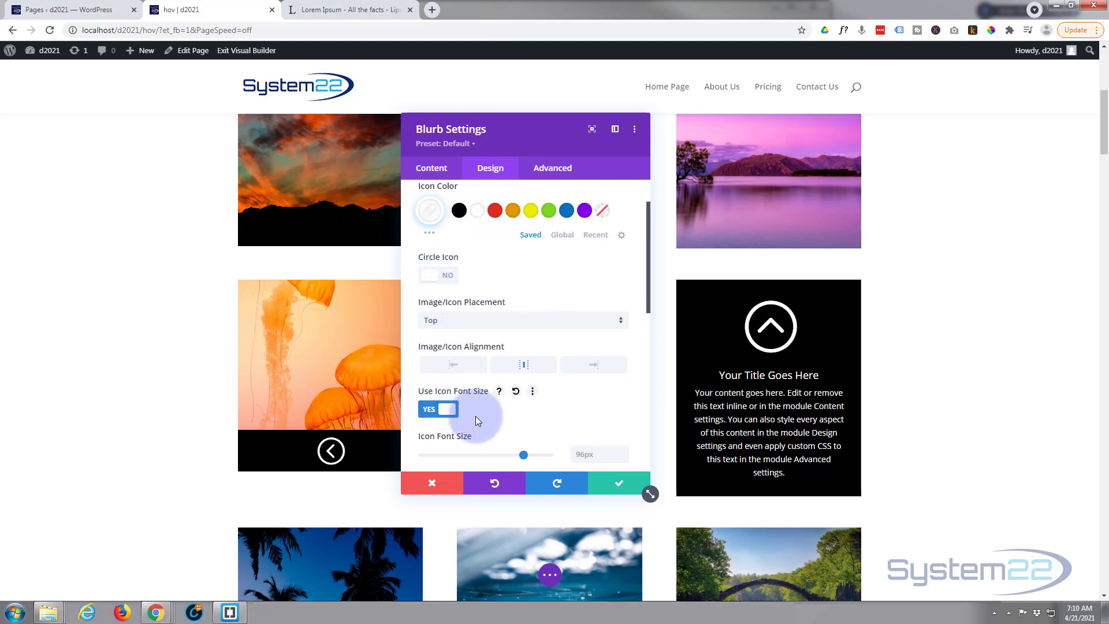
left_click_drag(522, 453, 481, 453)
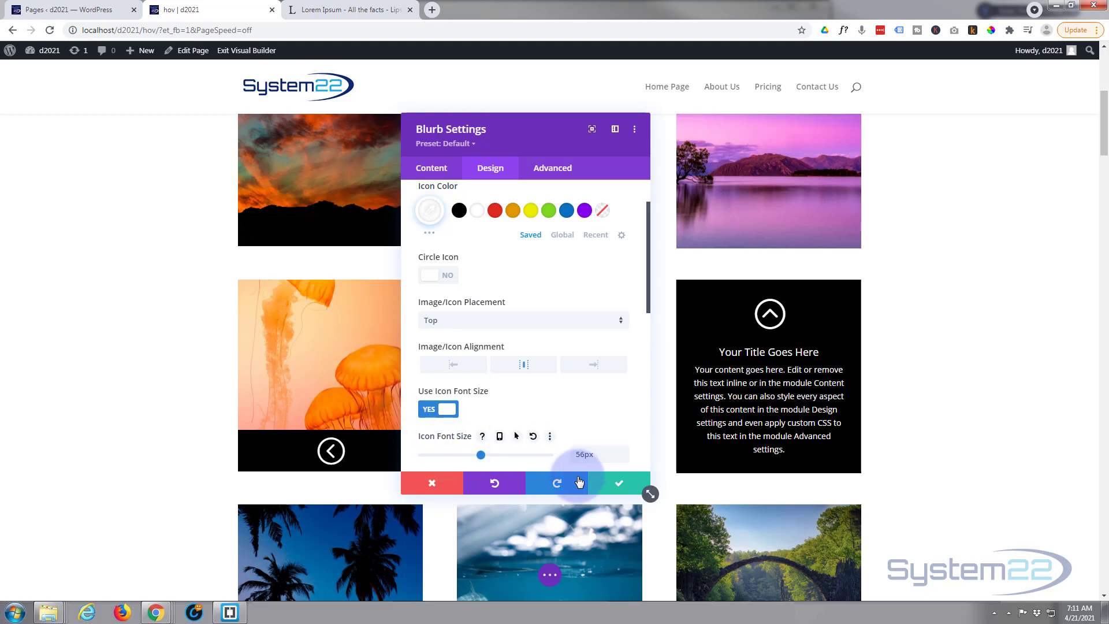
left_click(621, 492)
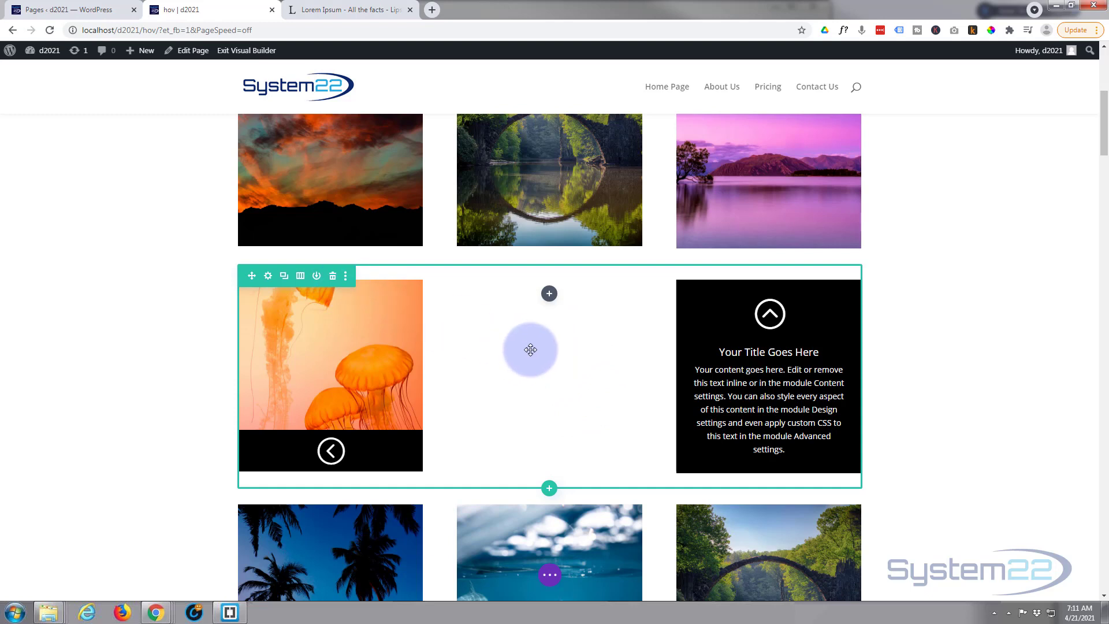
Give the row's third column the orange misty forest photo from the media library as its background image.
left_click(267, 276)
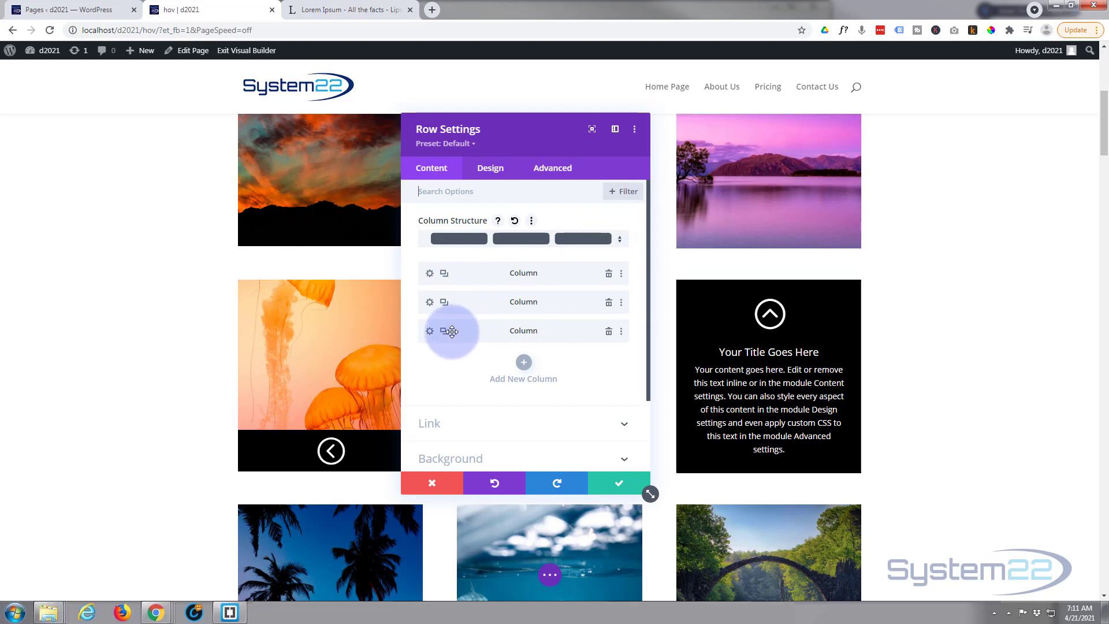
left_click(429, 332)
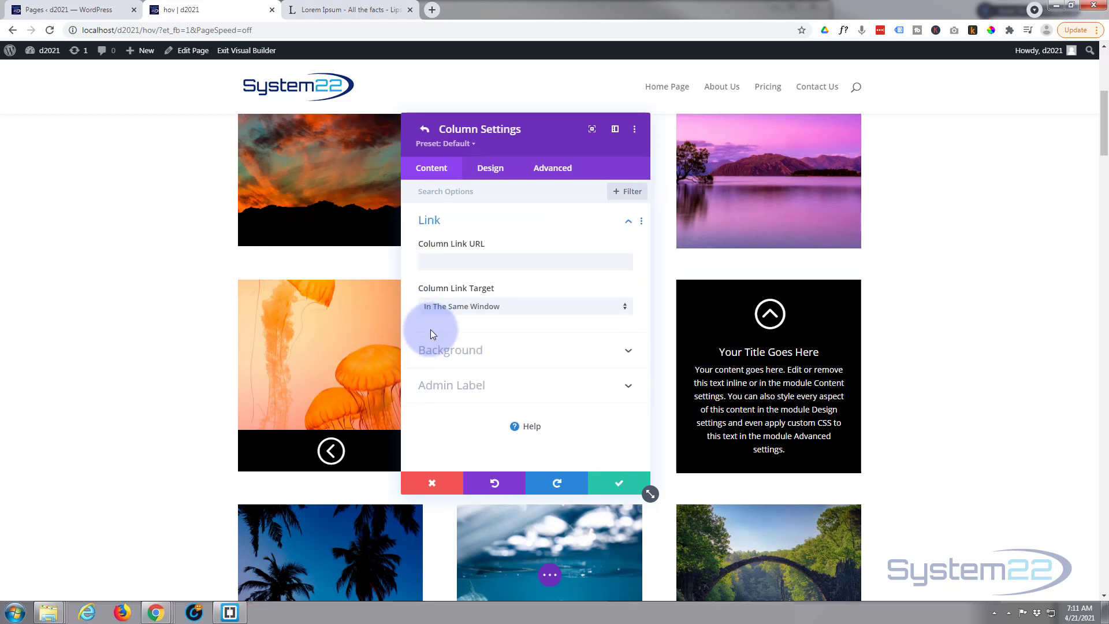
left_click(522, 352)
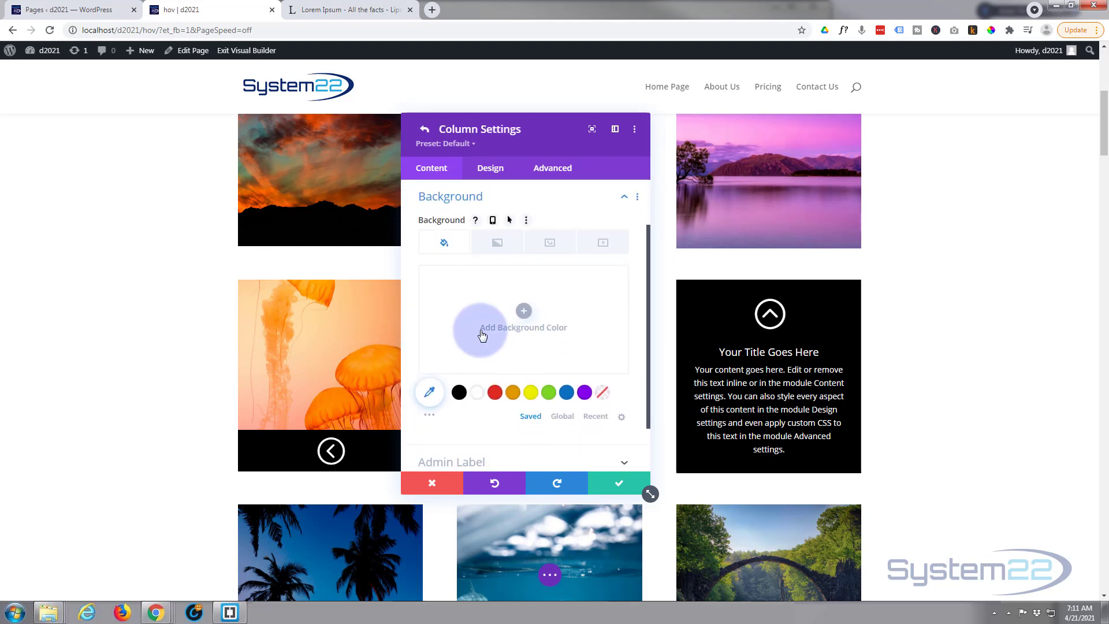
left_click(550, 242)
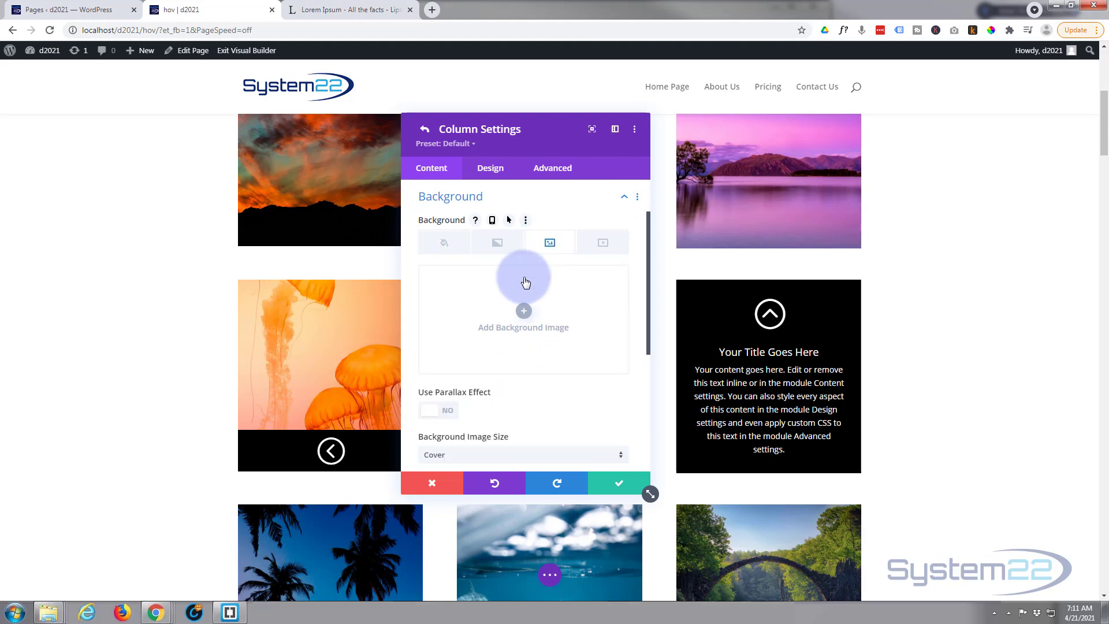
left_click(523, 310)
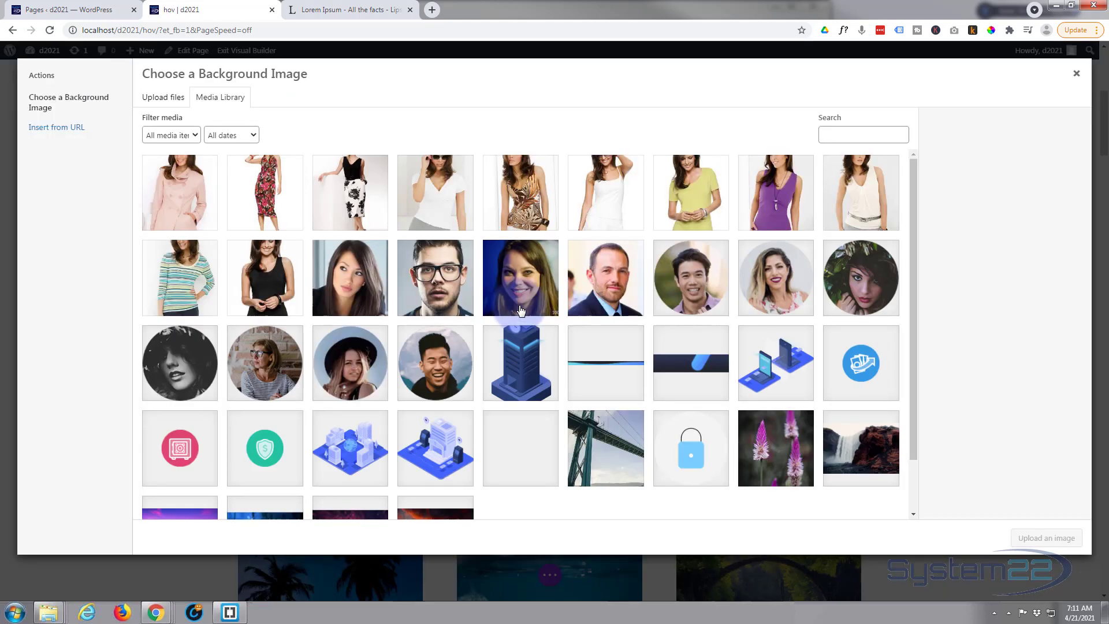
scroll(515, 367, "down", 2)
scroll(515, 367, "down", 1)
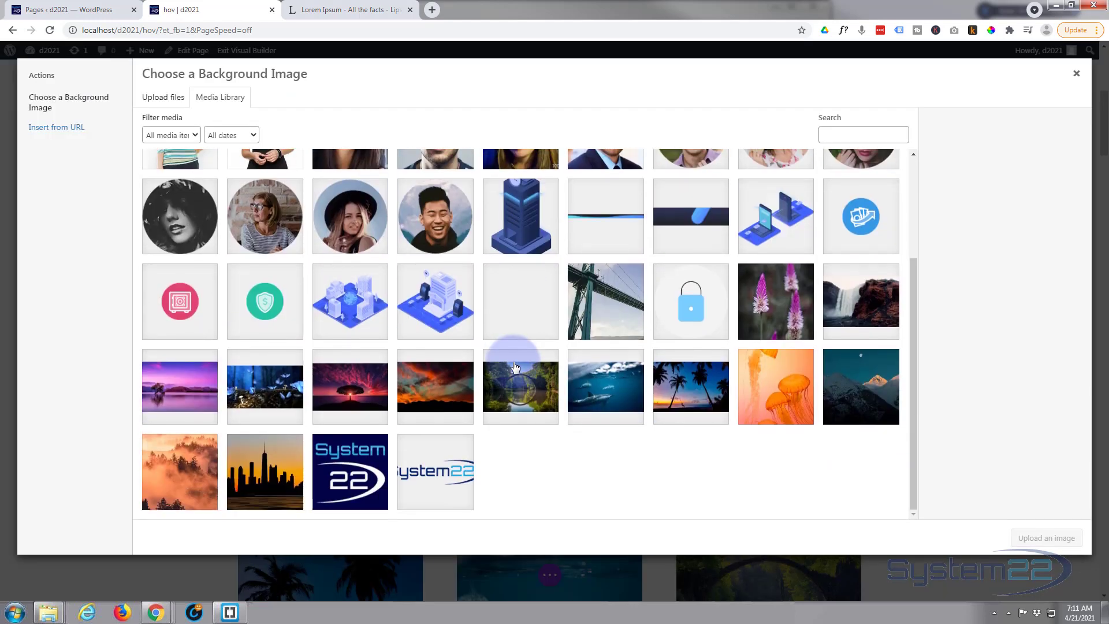
left_click(196, 467)
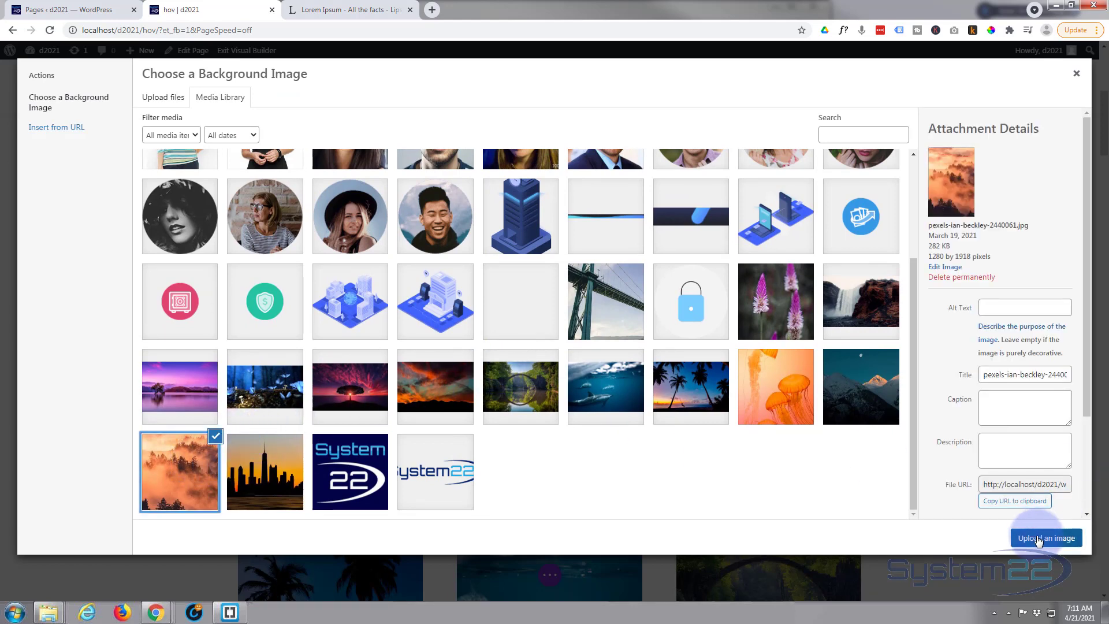
left_click(1038, 539)
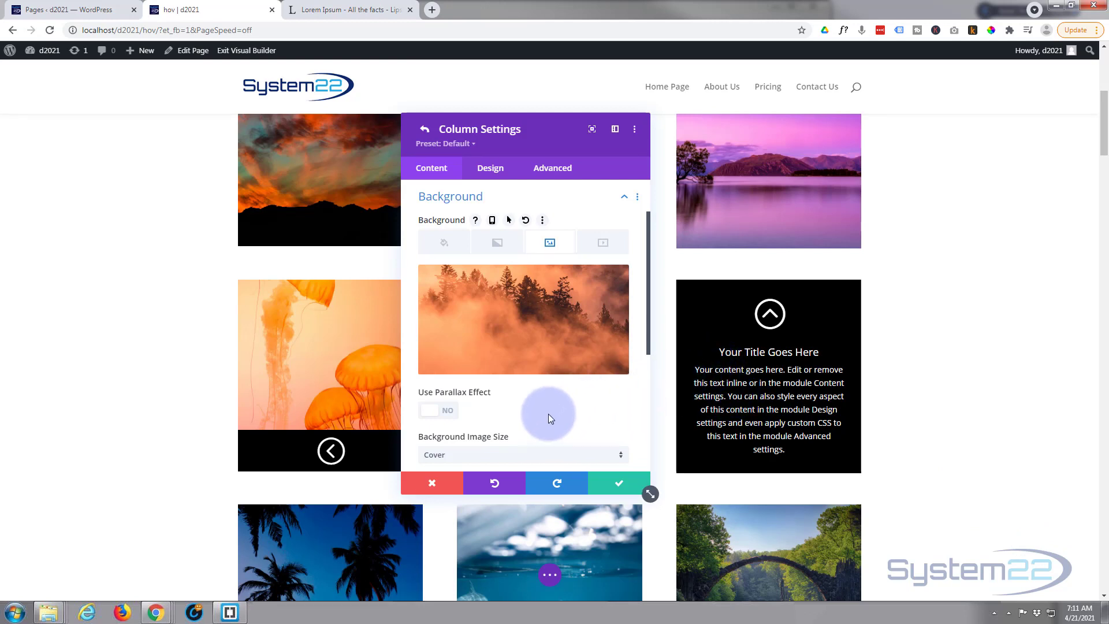
scroll(521, 378, "down", 2)
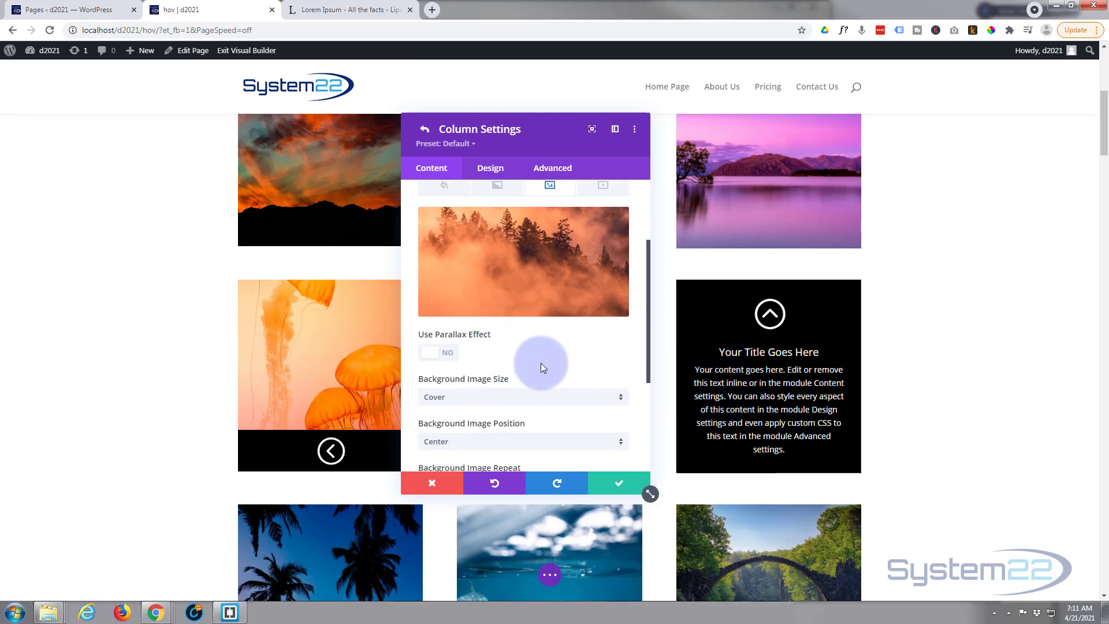
scroll(542, 363, "down", 2)
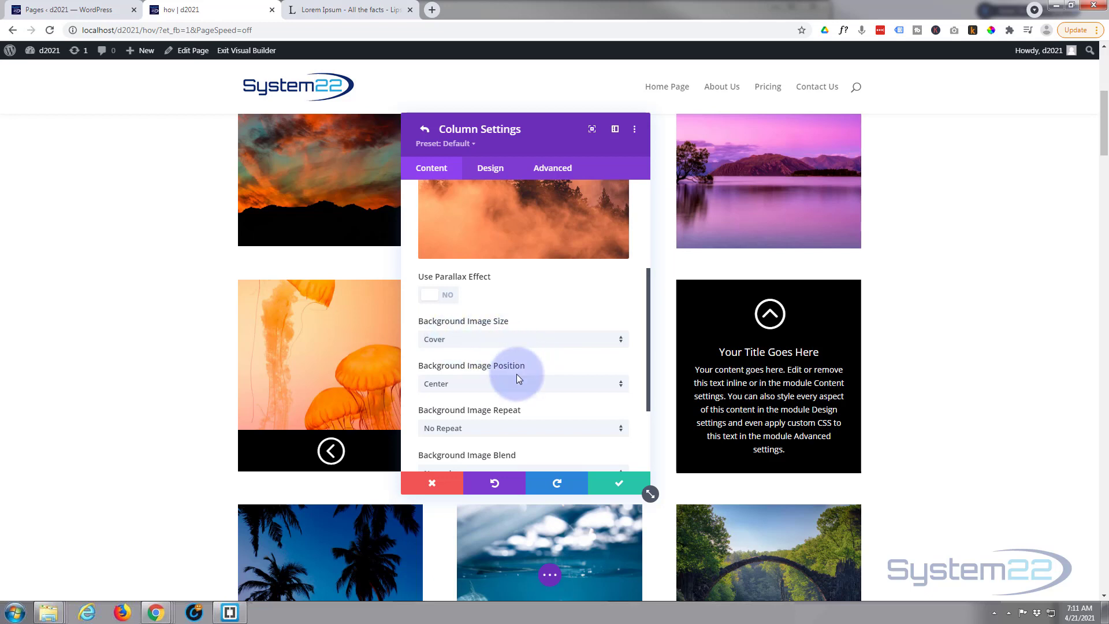
scroll(530, 374, "down", 1)
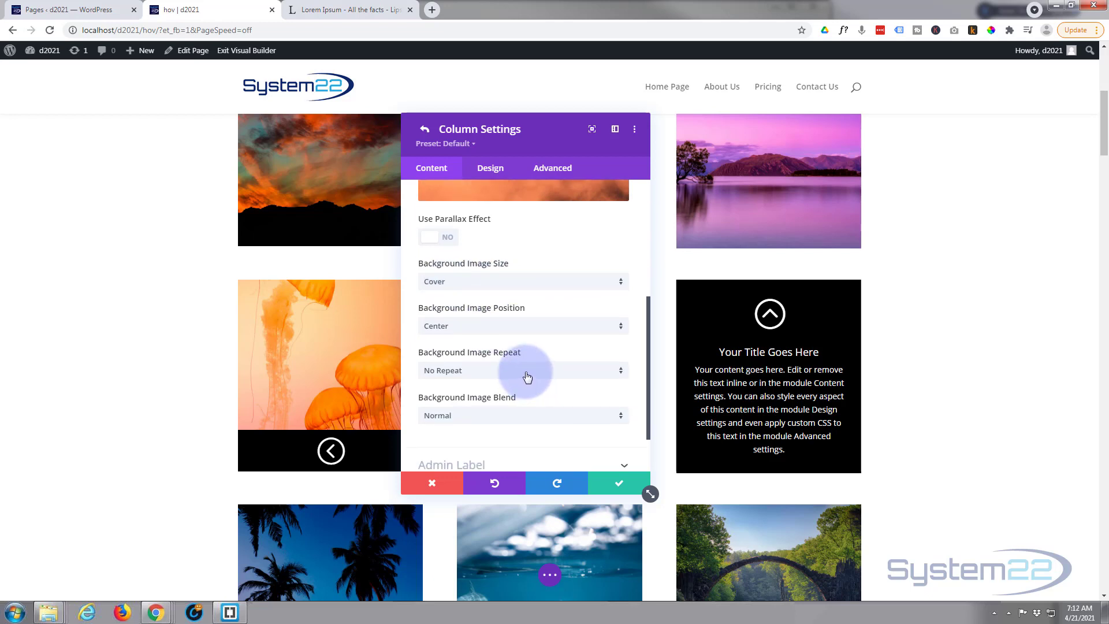
scroll(526, 377, "down", 1)
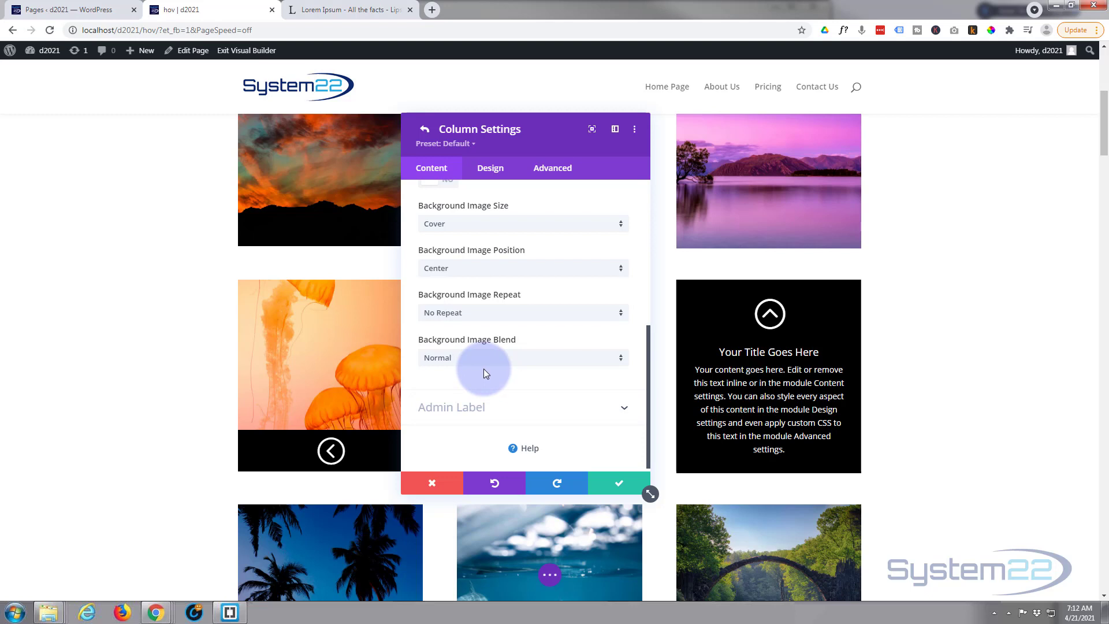
scroll(483, 369, "down", 1)
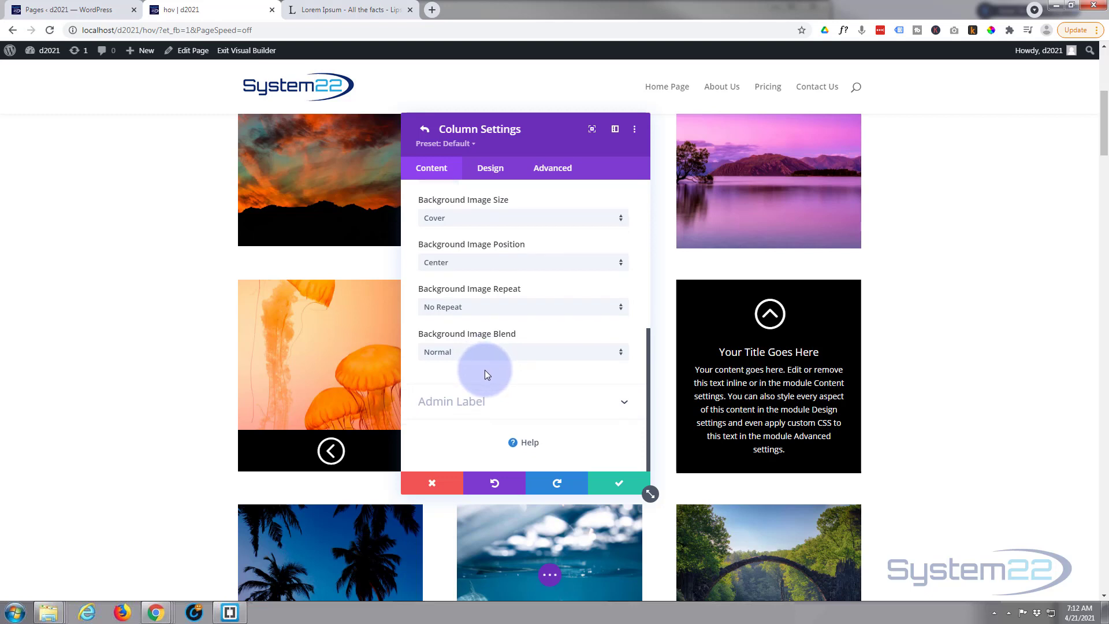
scroll(484, 370, "up", 6)
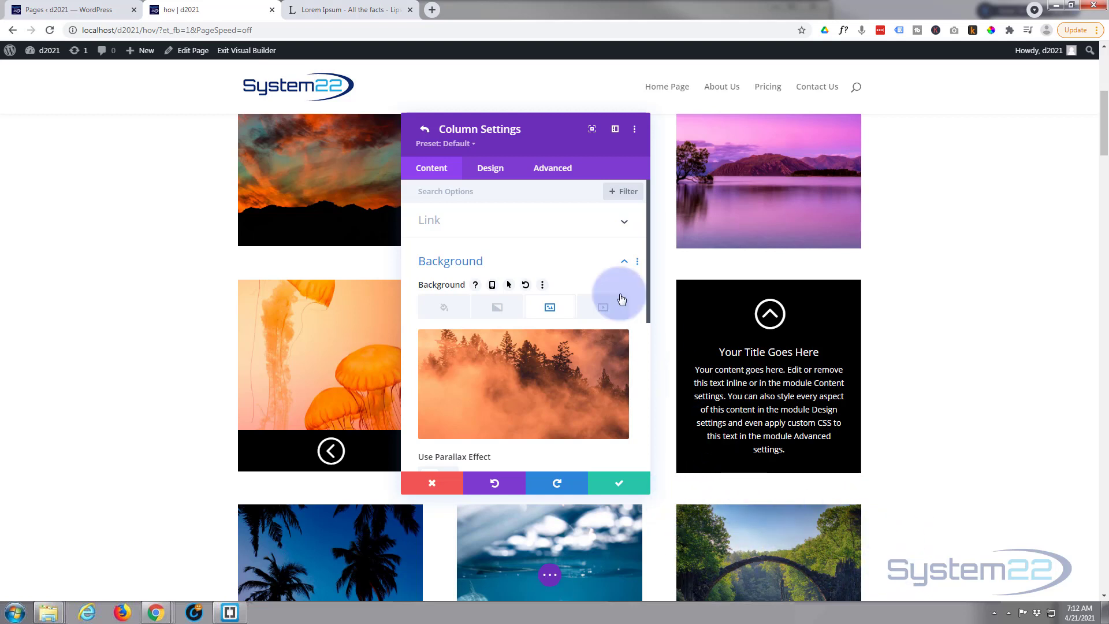
Set the third column's horizontal and vertical overflow to Hidden and save the column and row settings.
left_click(550, 170)
left_click(508, 300)
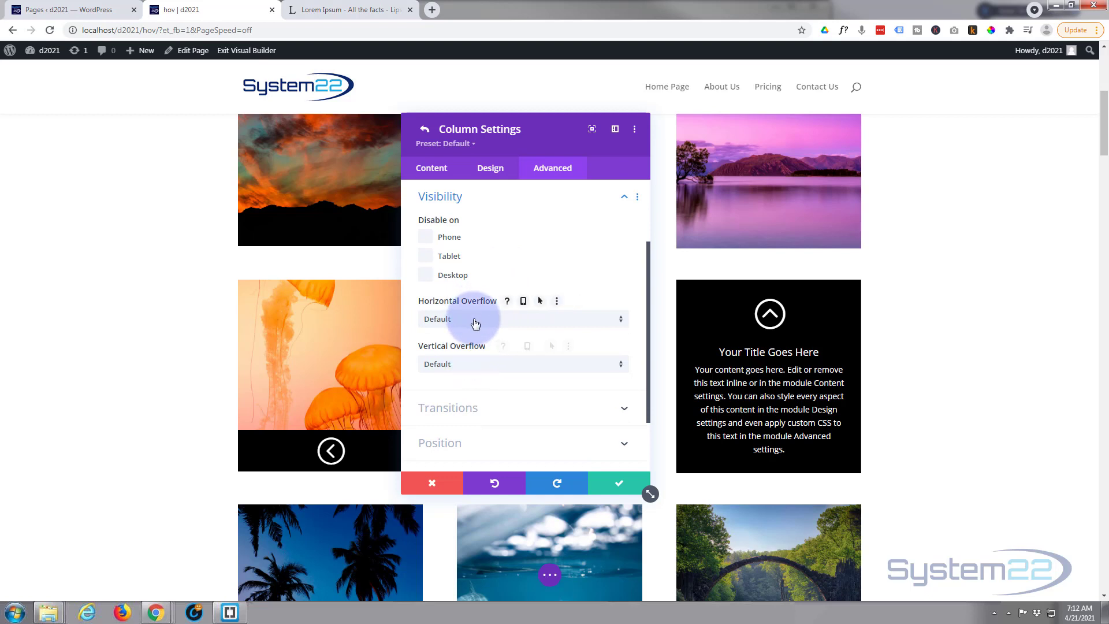
left_click(475, 321)
left_click(466, 395)
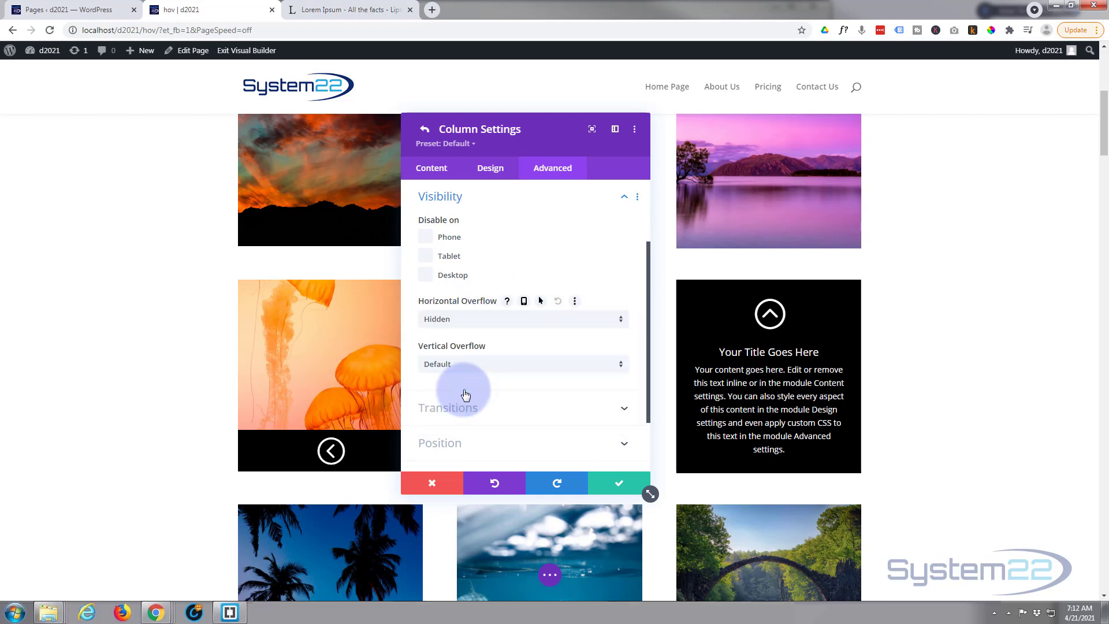
left_click(477, 365)
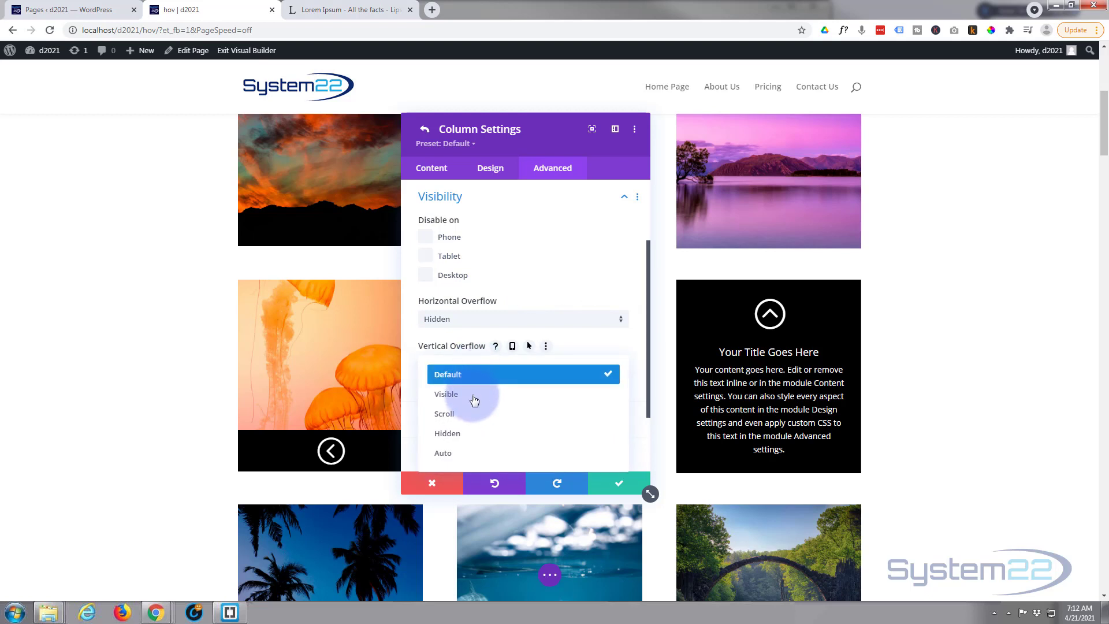
left_click(473, 433)
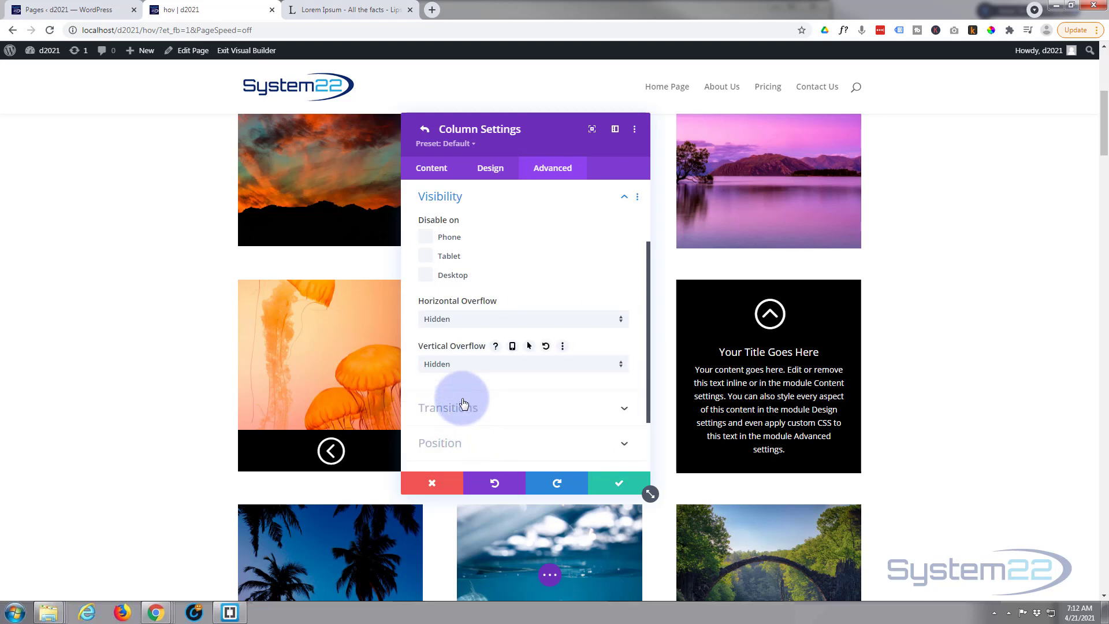
left_click(605, 484)
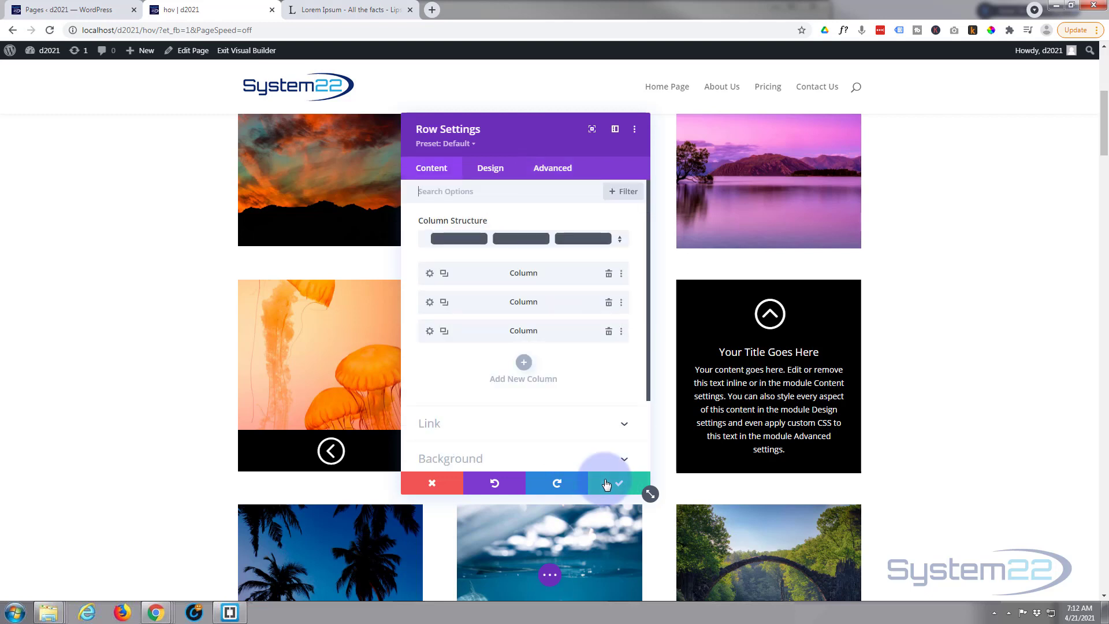
left_click(606, 484)
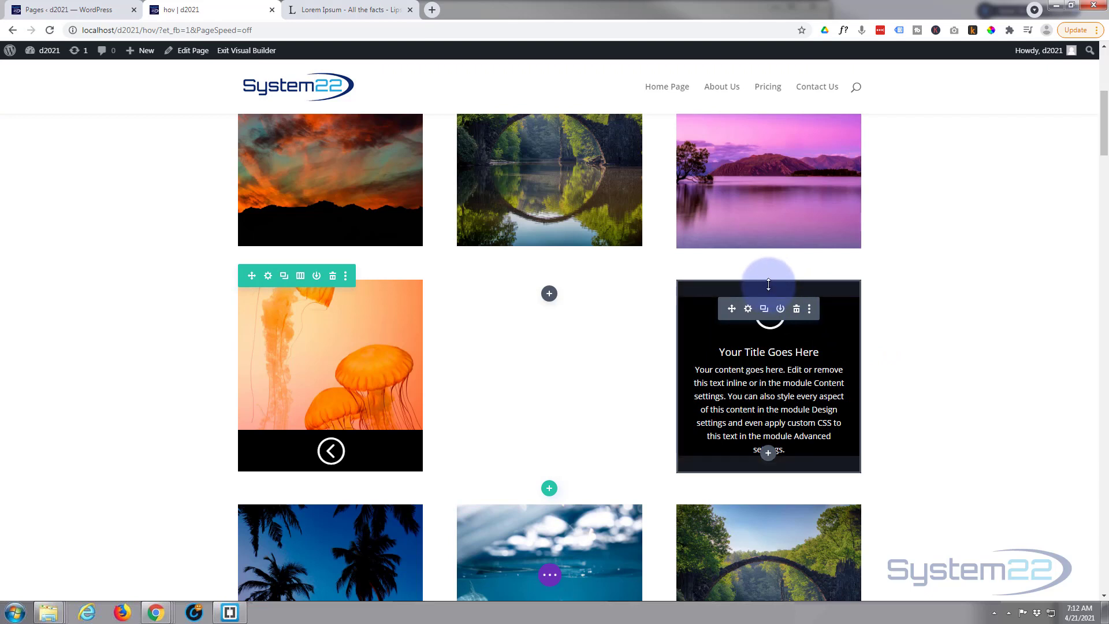
Reopen the blurb's spacing settings, unlink the top and bottom padding and set the top padding to 10px.
left_click(748, 310)
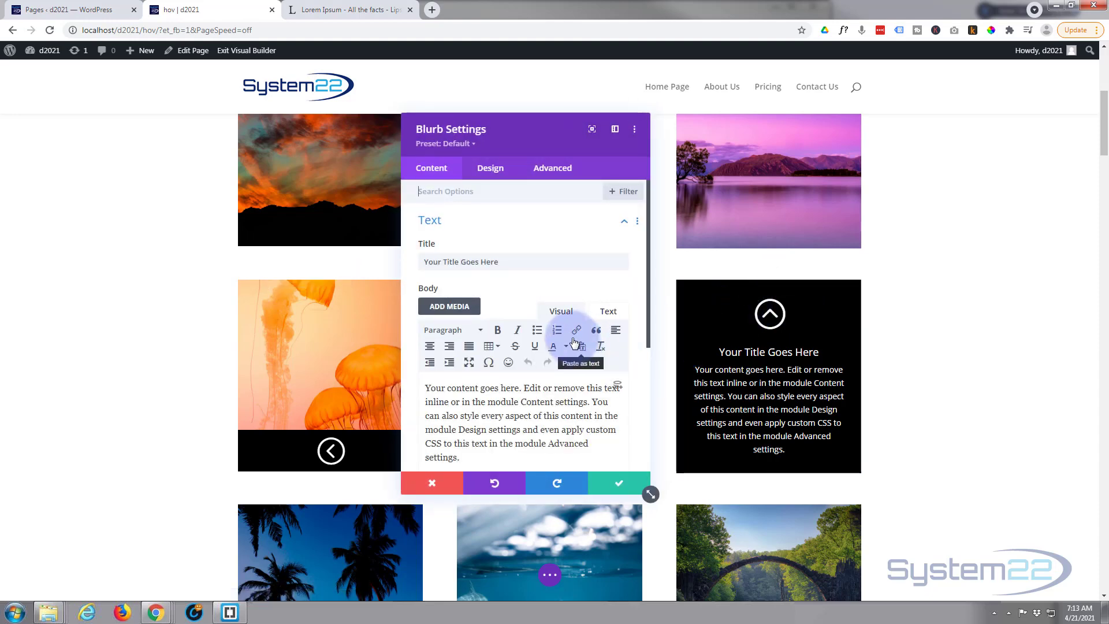
left_click(490, 168)
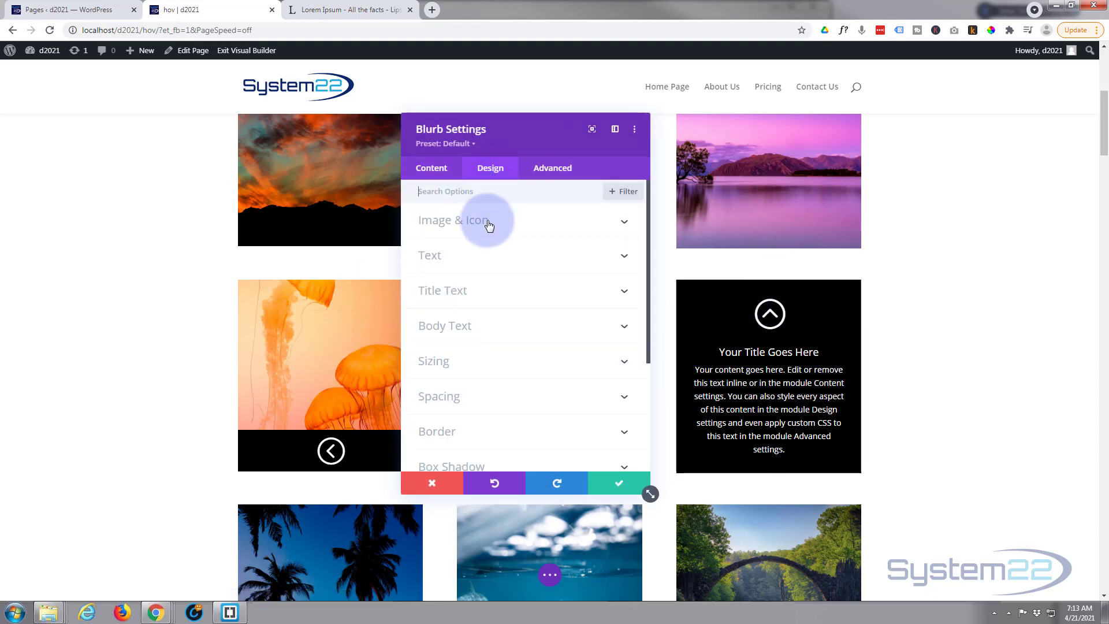
scroll(514, 312, "down", 1)
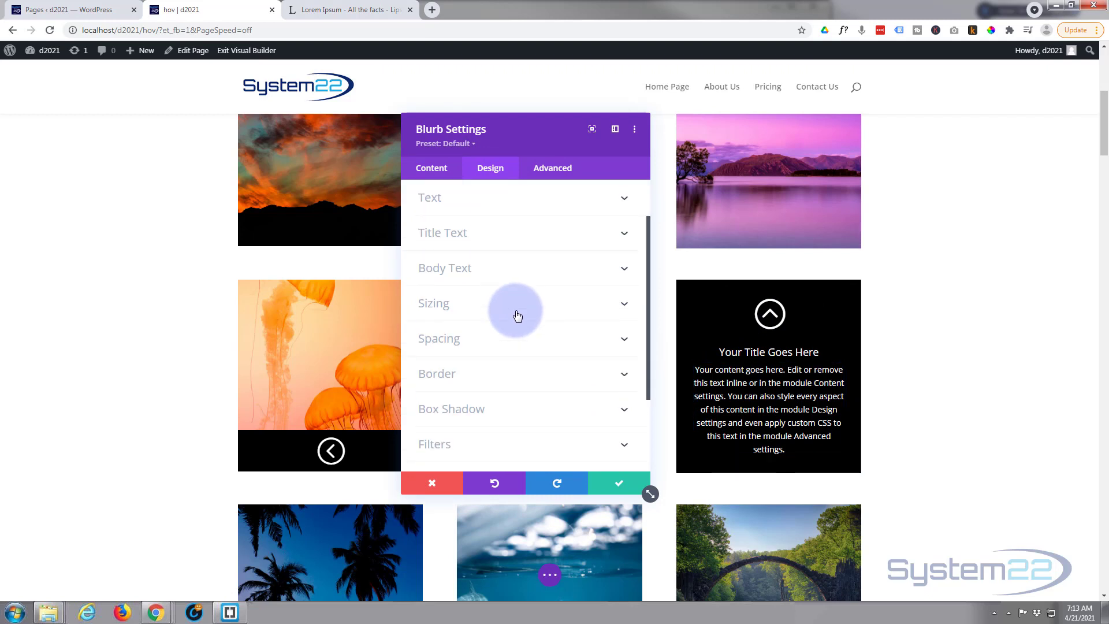
left_click(508, 346)
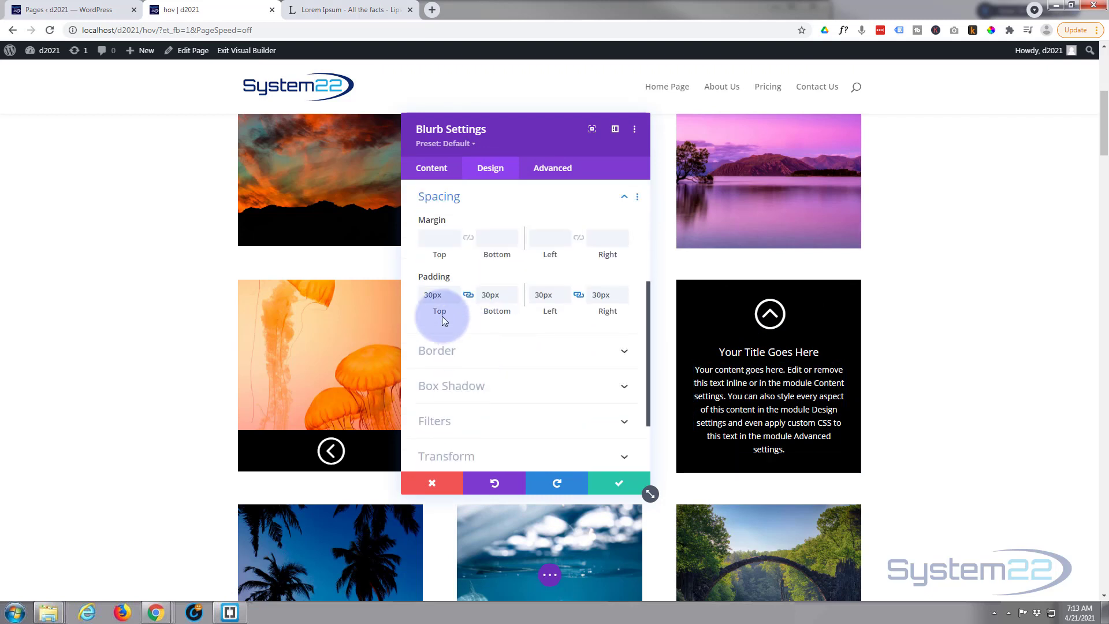
left_click(468, 297)
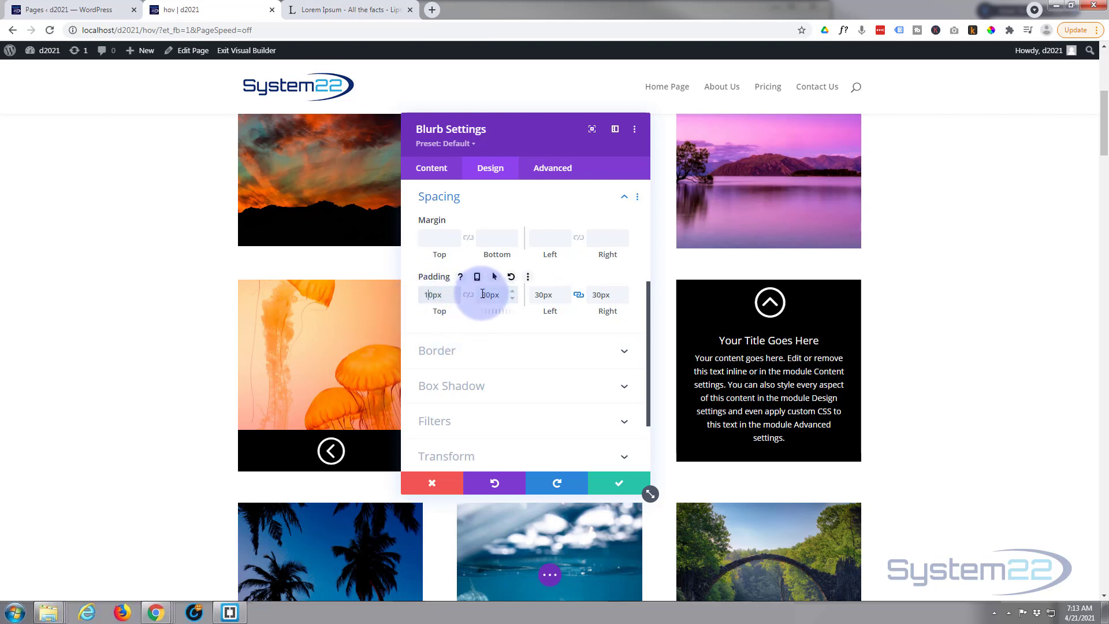
Set the blurb's bottom padding to 50px.
left_click_drag(481, 295, 486, 297)
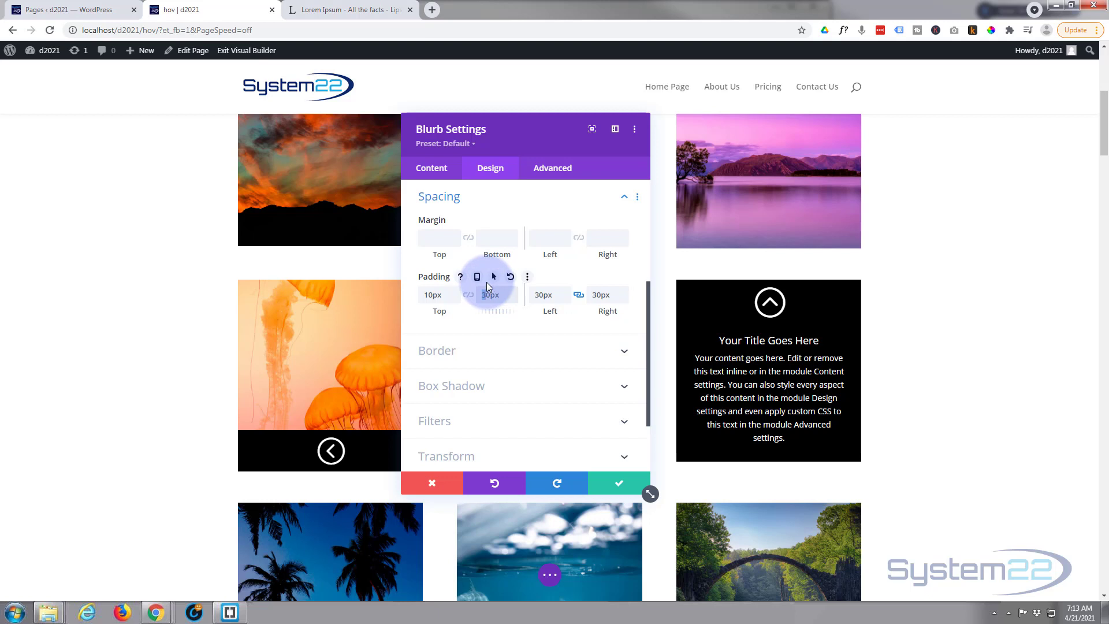
type("5")
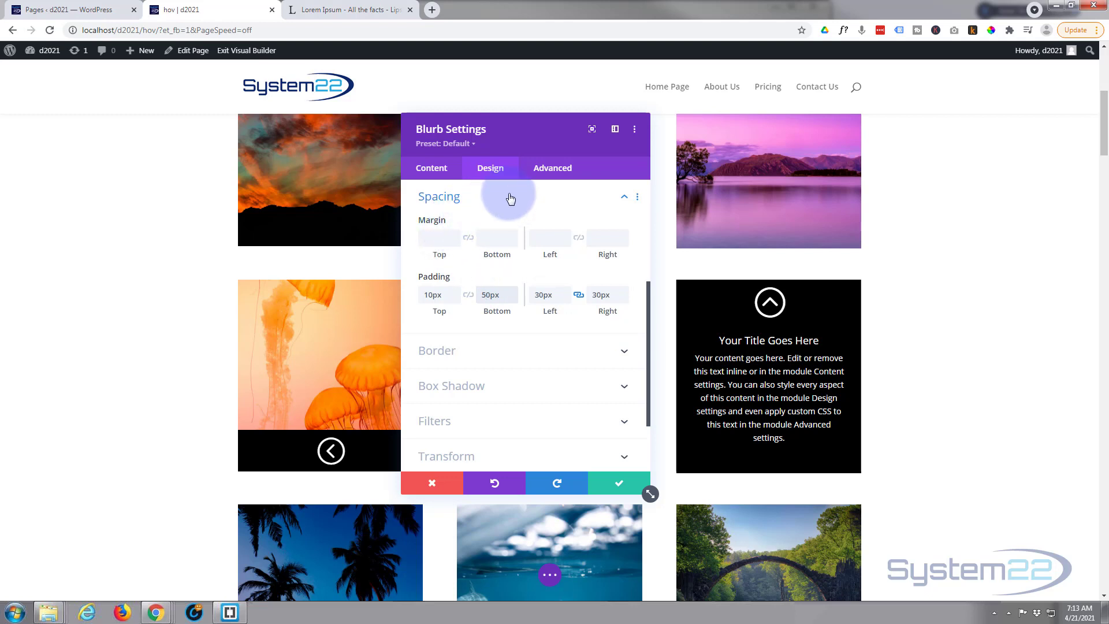
Set the blurb's position to Relative with its offset origin at the bottom-left corner.
left_click(562, 173)
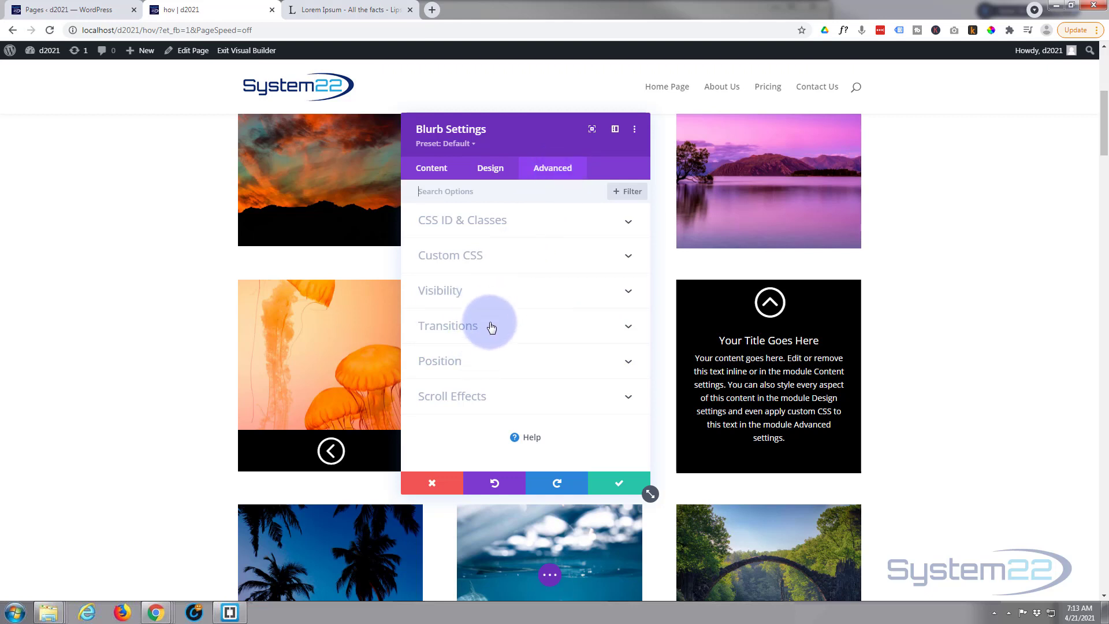
left_click(480, 363)
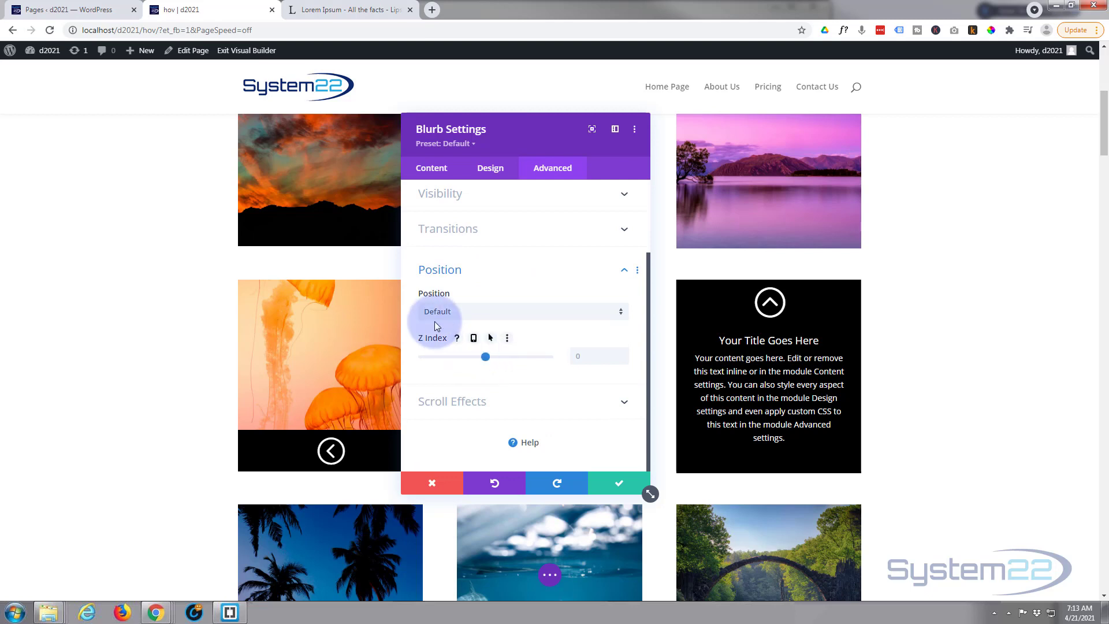
left_click(489, 318)
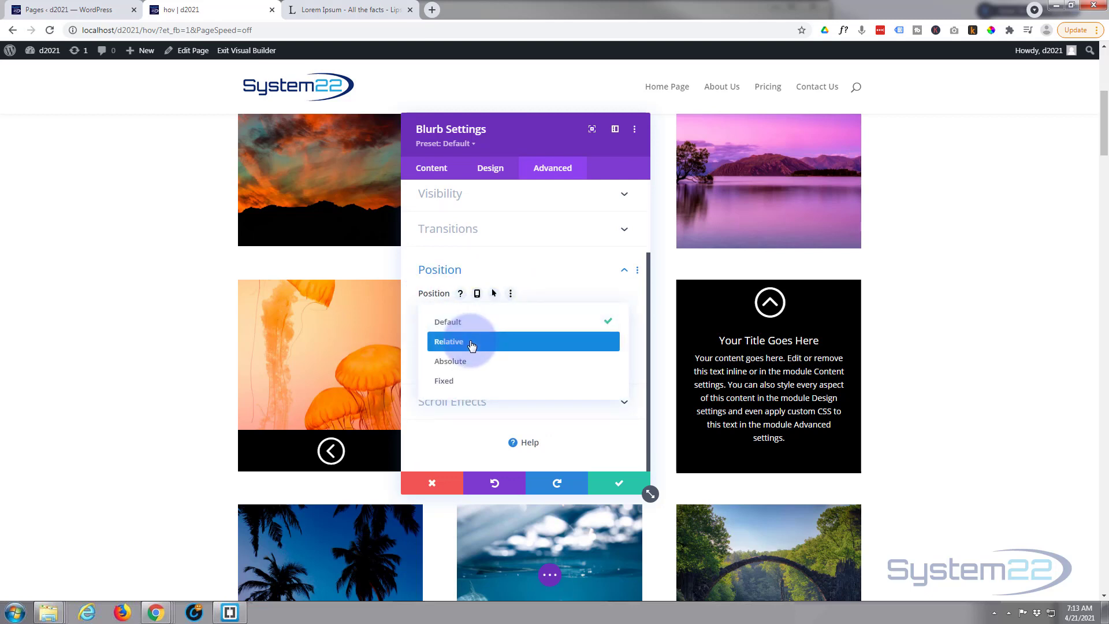
left_click(472, 342)
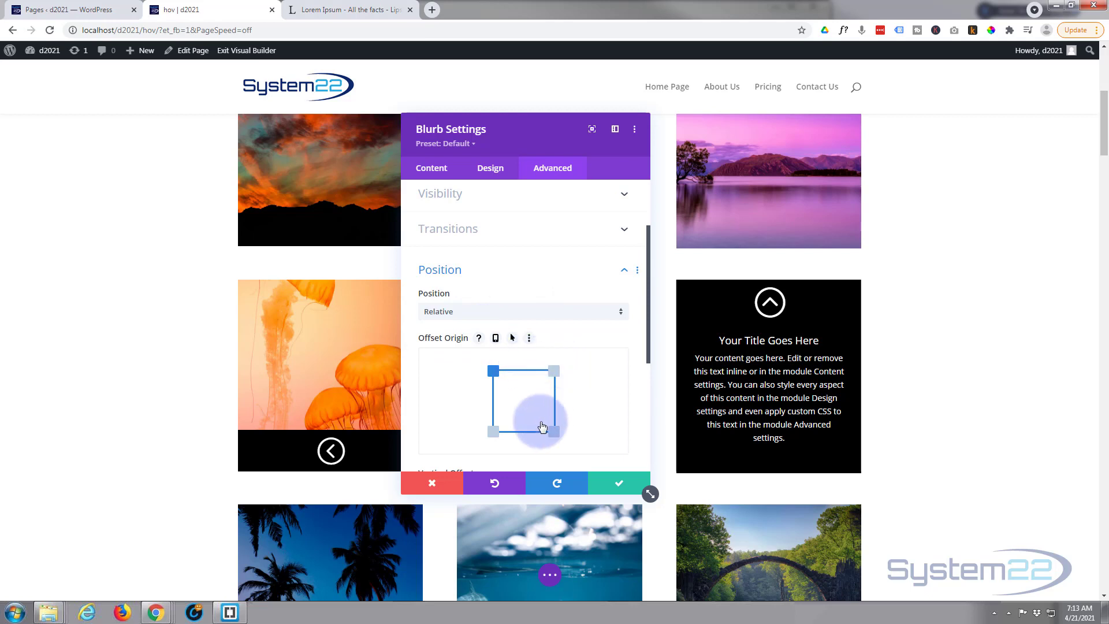
left_click(493, 431)
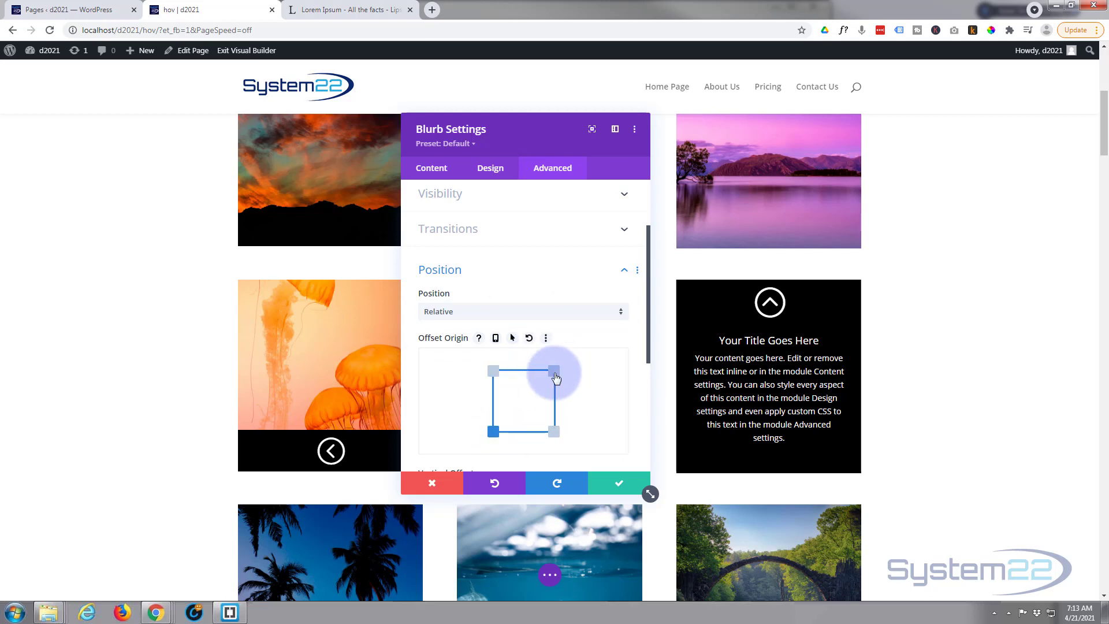
Set the blurb's vertical offset to -256px so only the arrow icon strip shows, and look at its responsive device options.
scroll(563, 392, "down", 2)
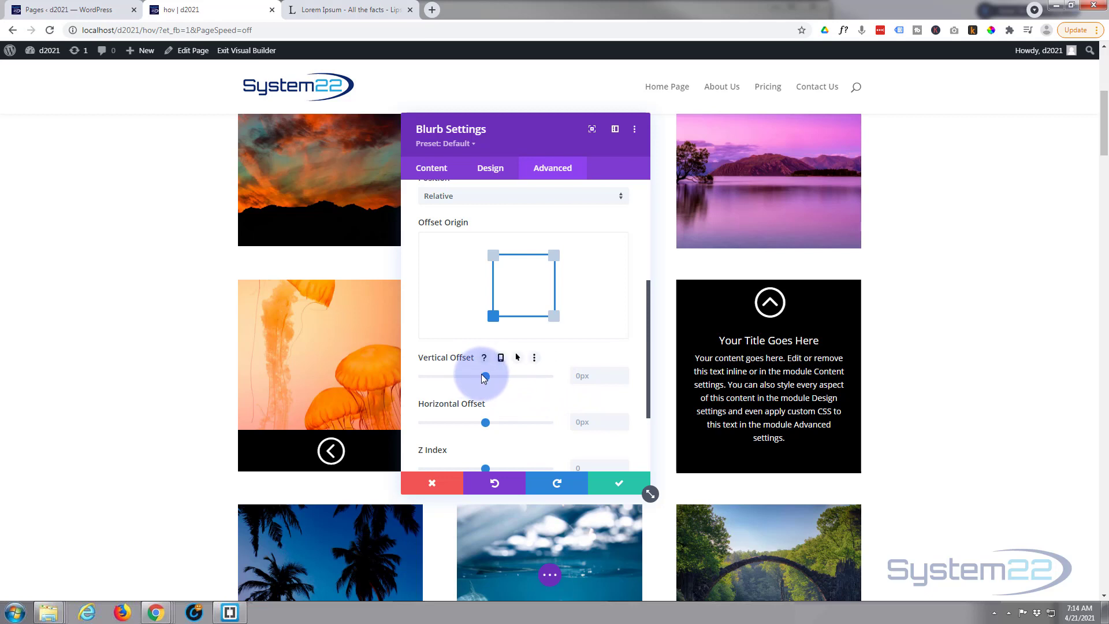
left_click_drag(484, 377, 471, 379)
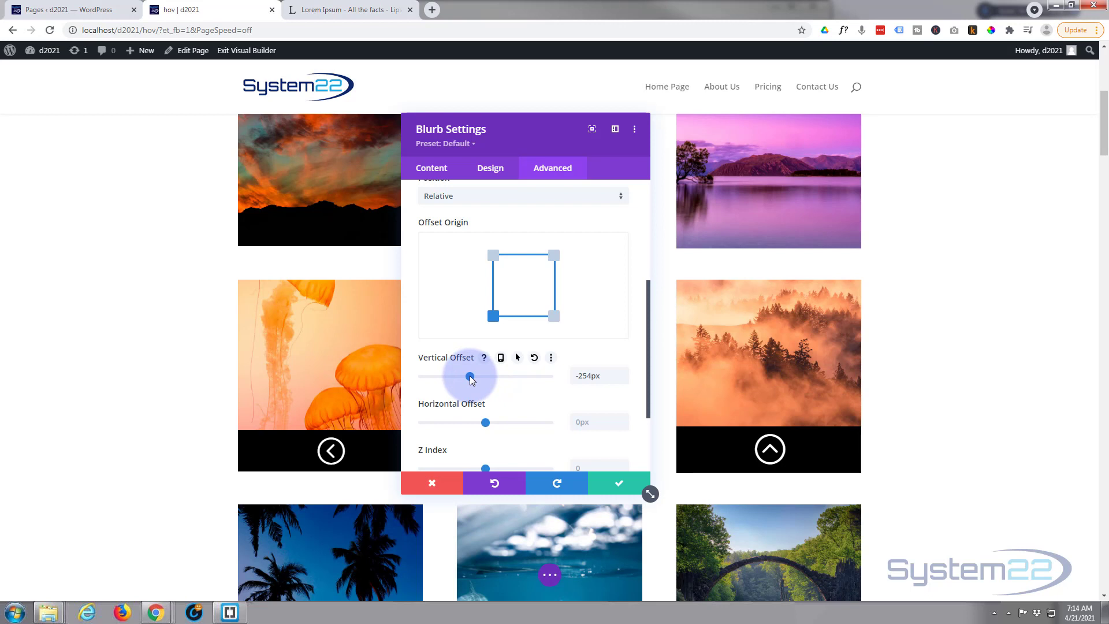
left_click(624, 378)
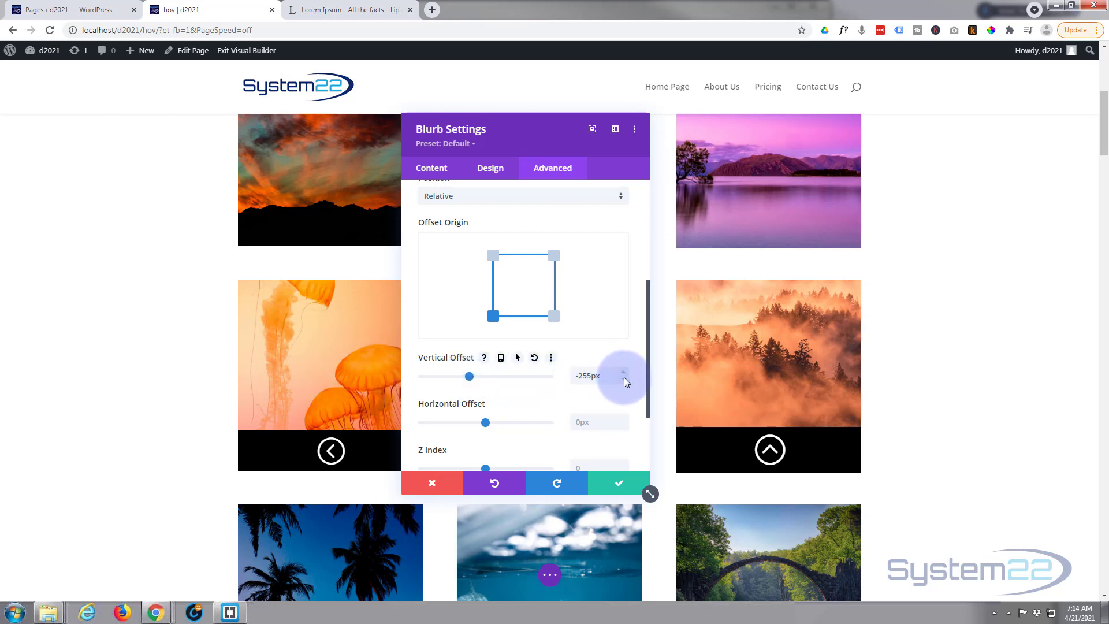
left_click(623, 377)
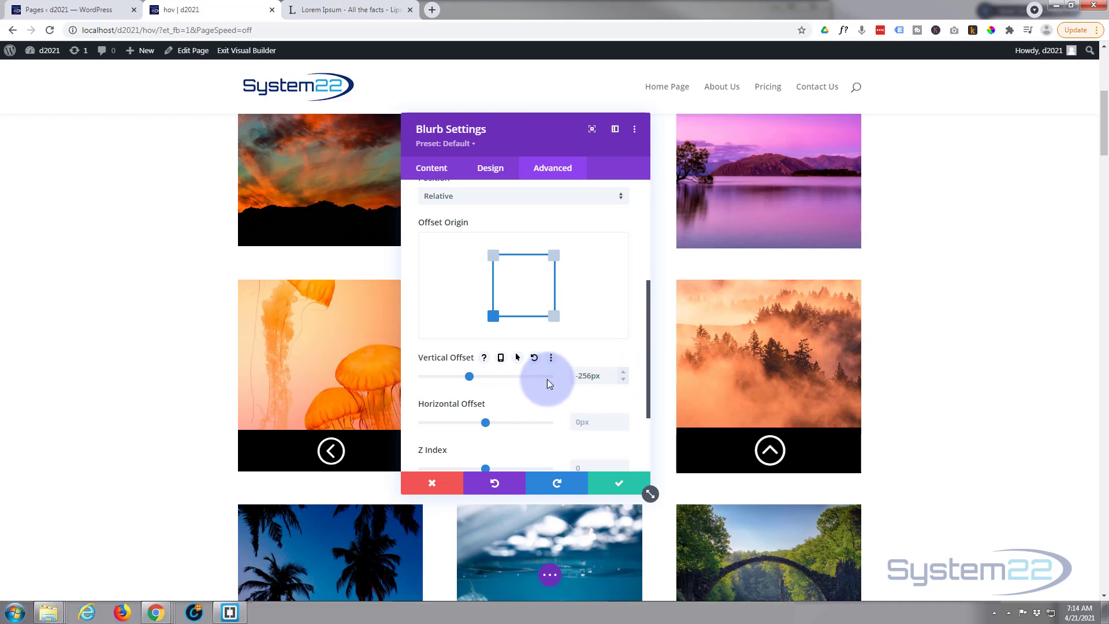
left_click(501, 358)
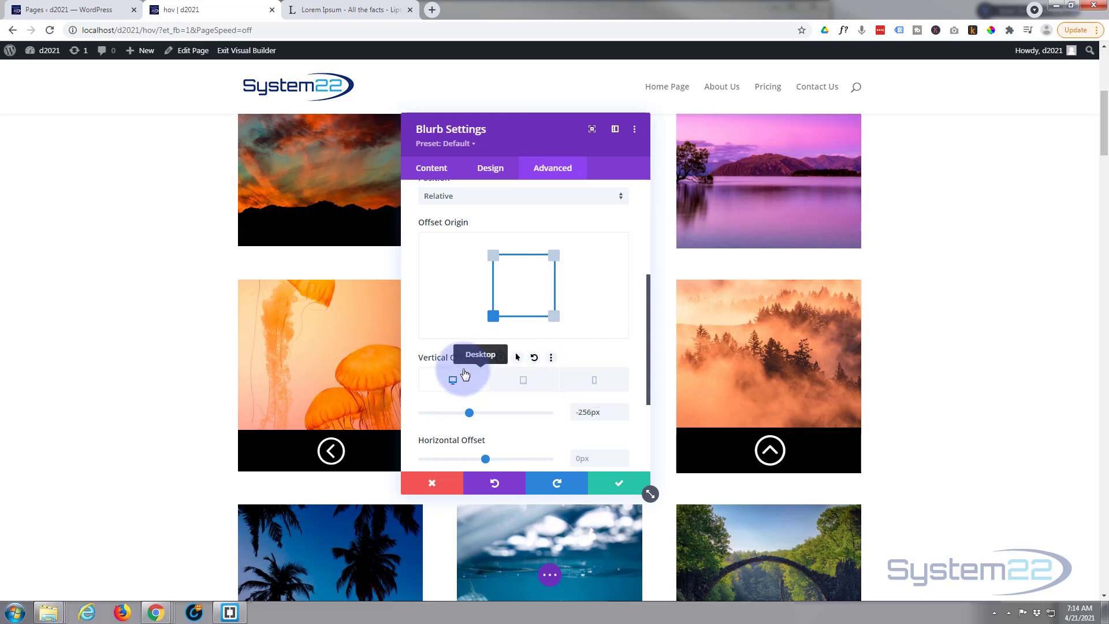
left_click(501, 358)
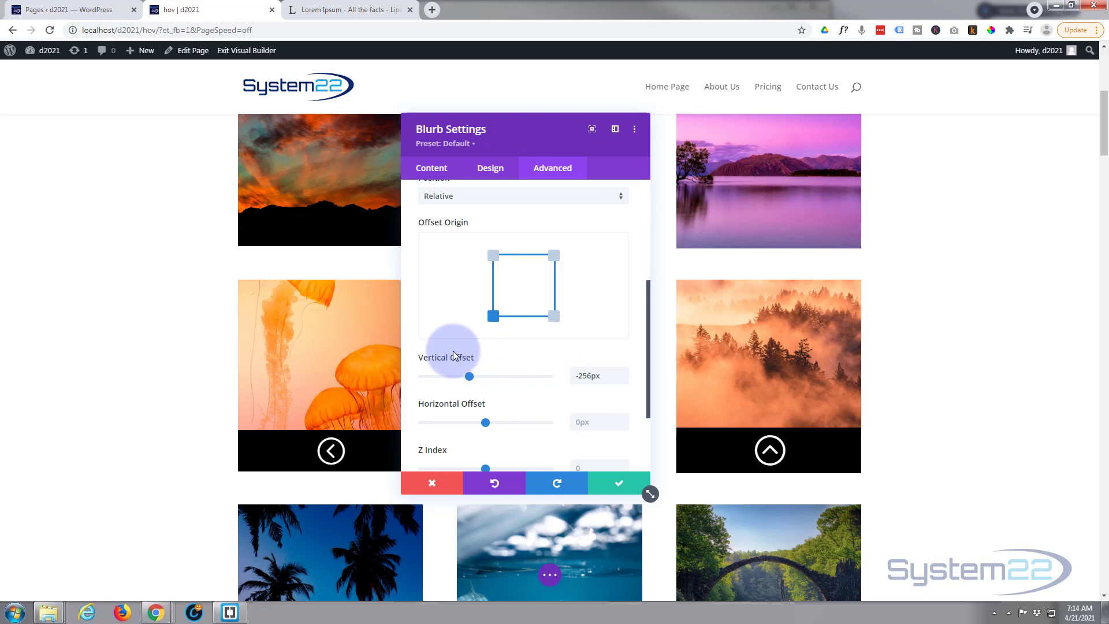
Enable a hover state for the blurb's vertical offset and set the hover value to 0px.
mouse_move(466, 360)
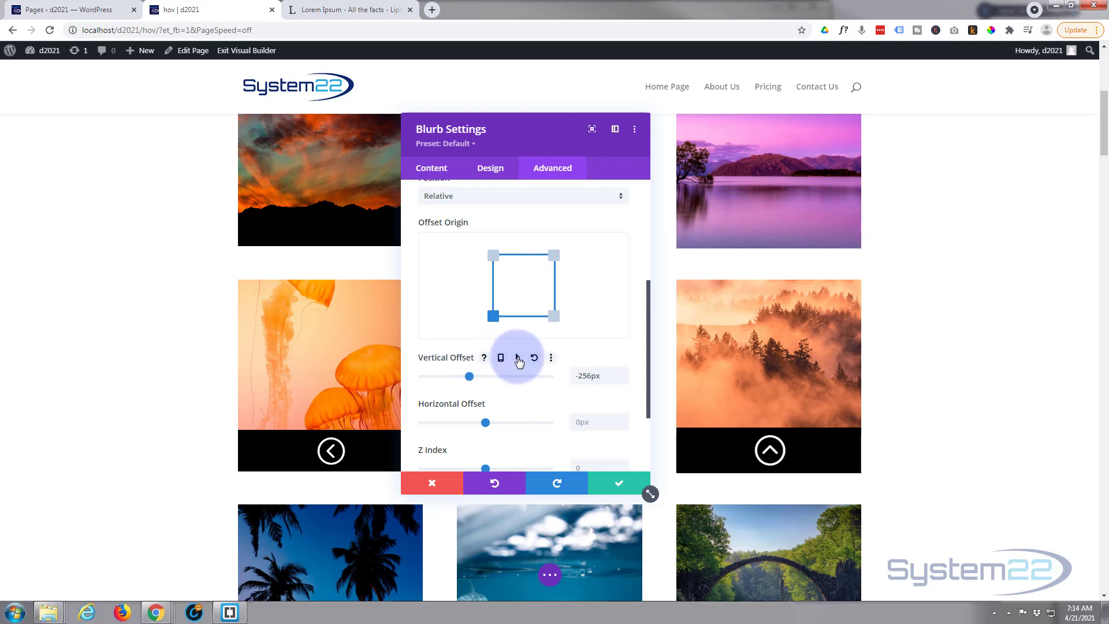
left_click(518, 358)
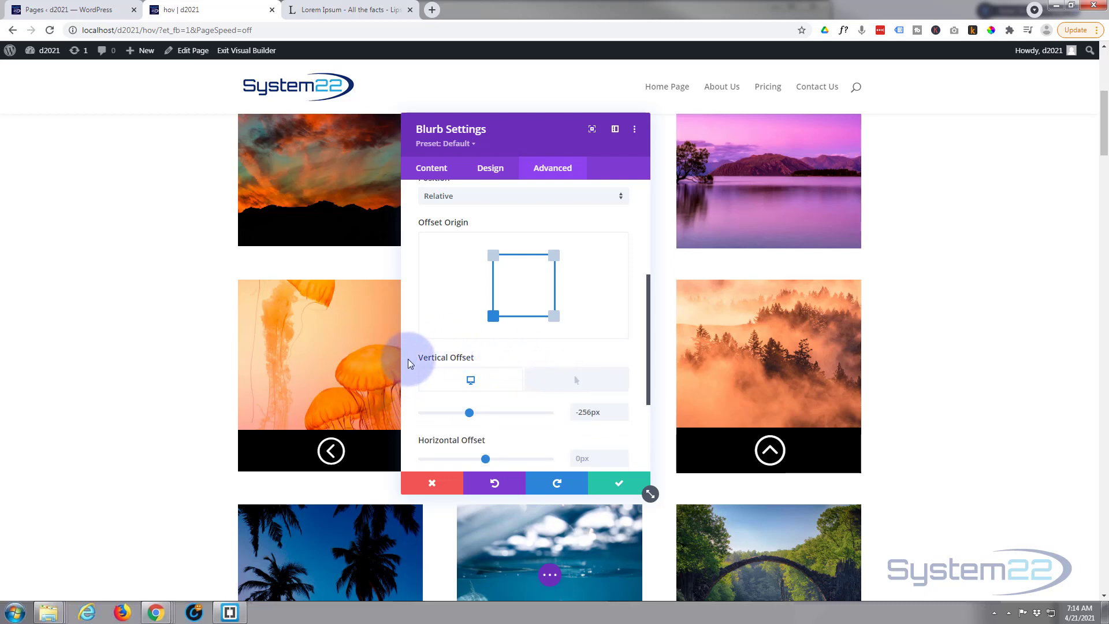
mouse_move(436, 361)
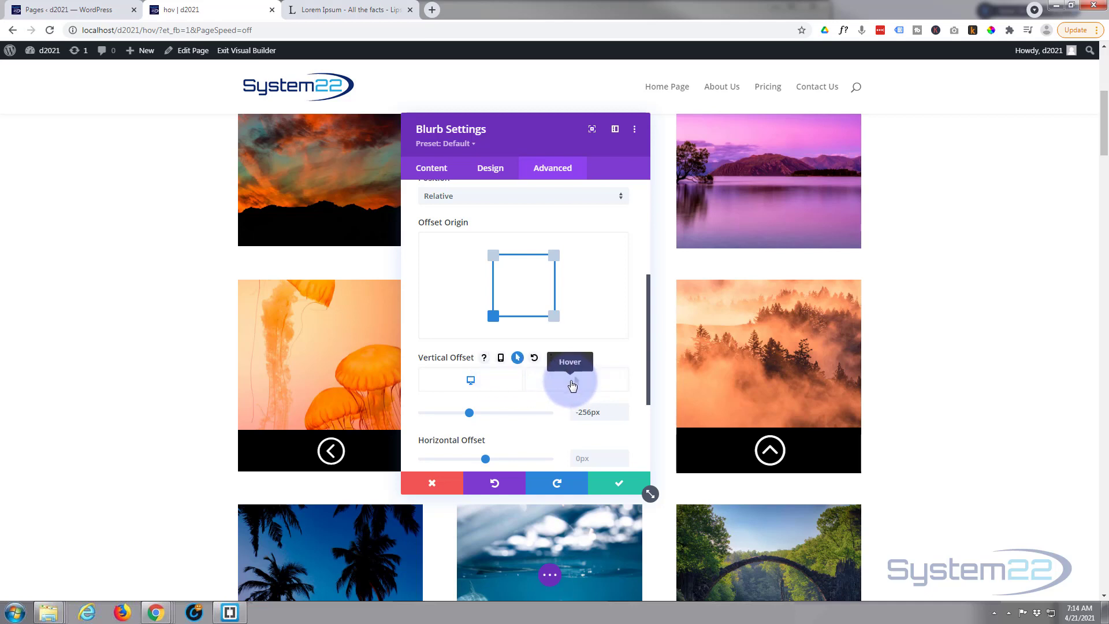
left_click(573, 386)
left_click(584, 410)
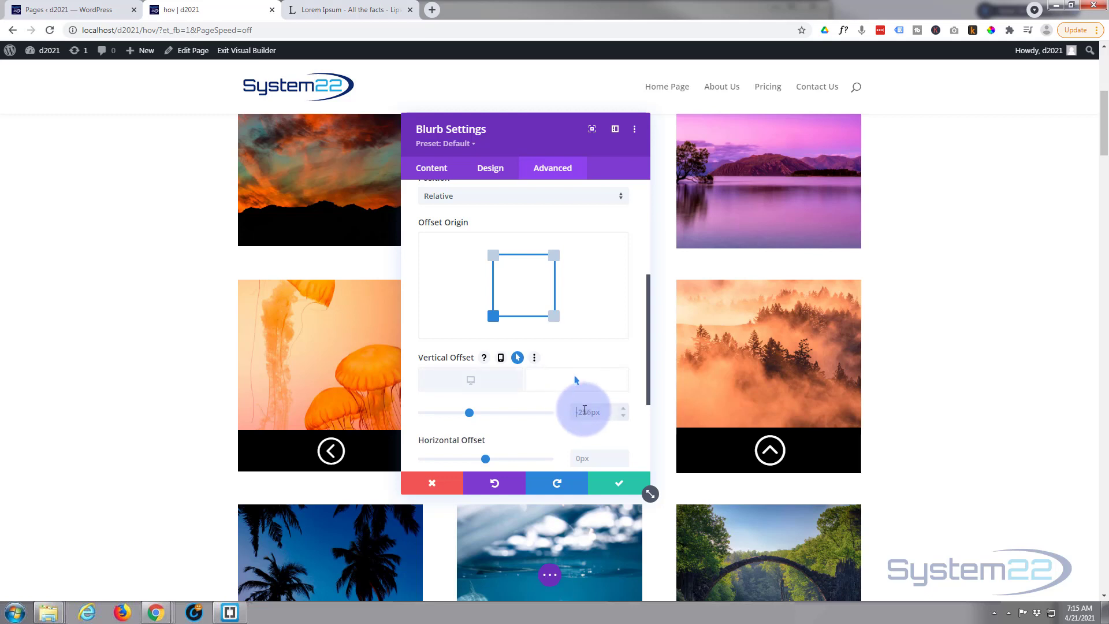
type("0")
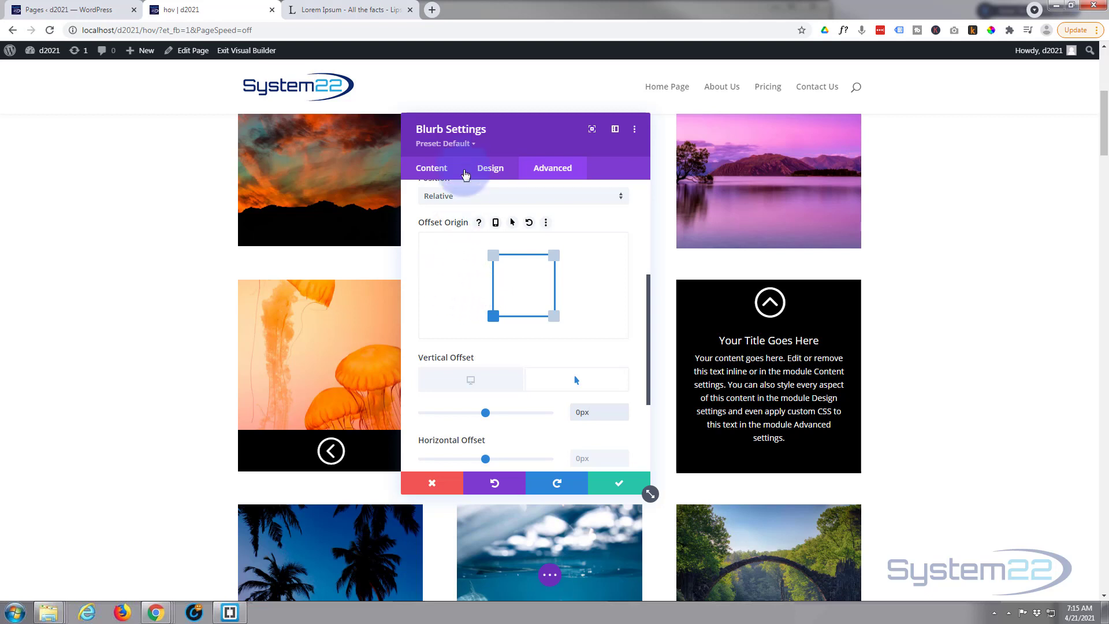
Give the blurb a semi-transparent black hover background of rgba(0,0,0,0.53) and compare it with the desktop state.
left_click(423, 169)
left_click(449, 329)
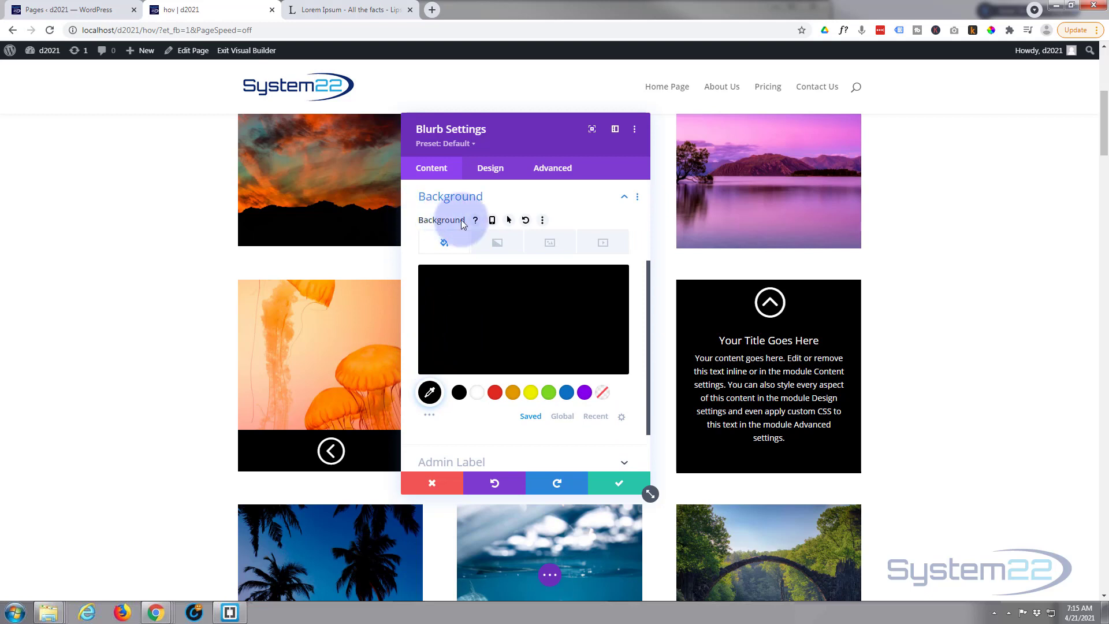
left_click(509, 222)
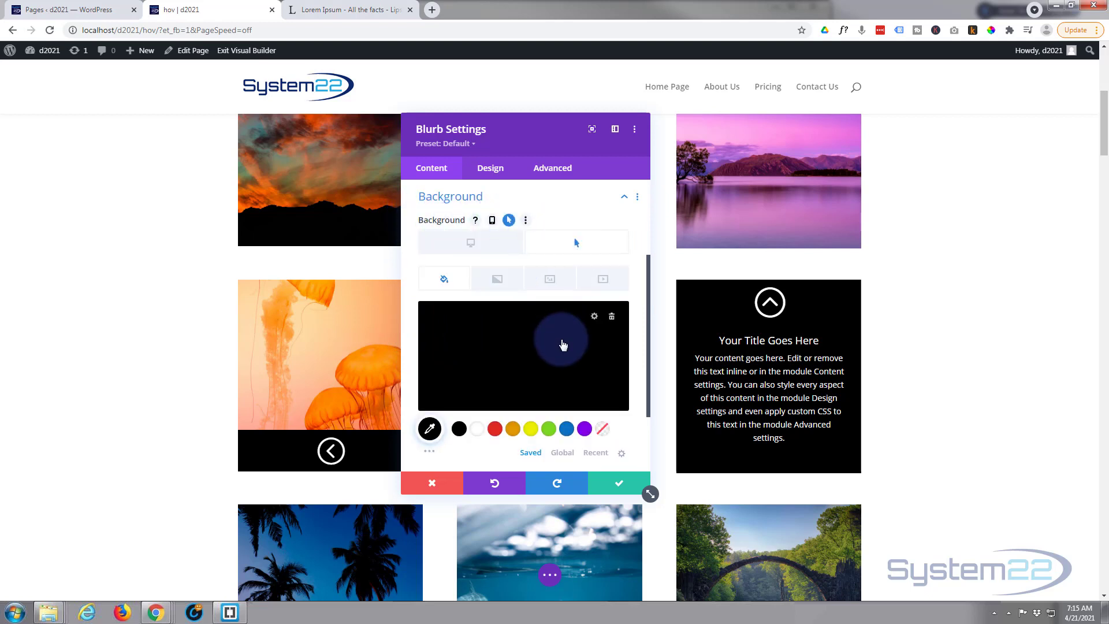
left_click(565, 341)
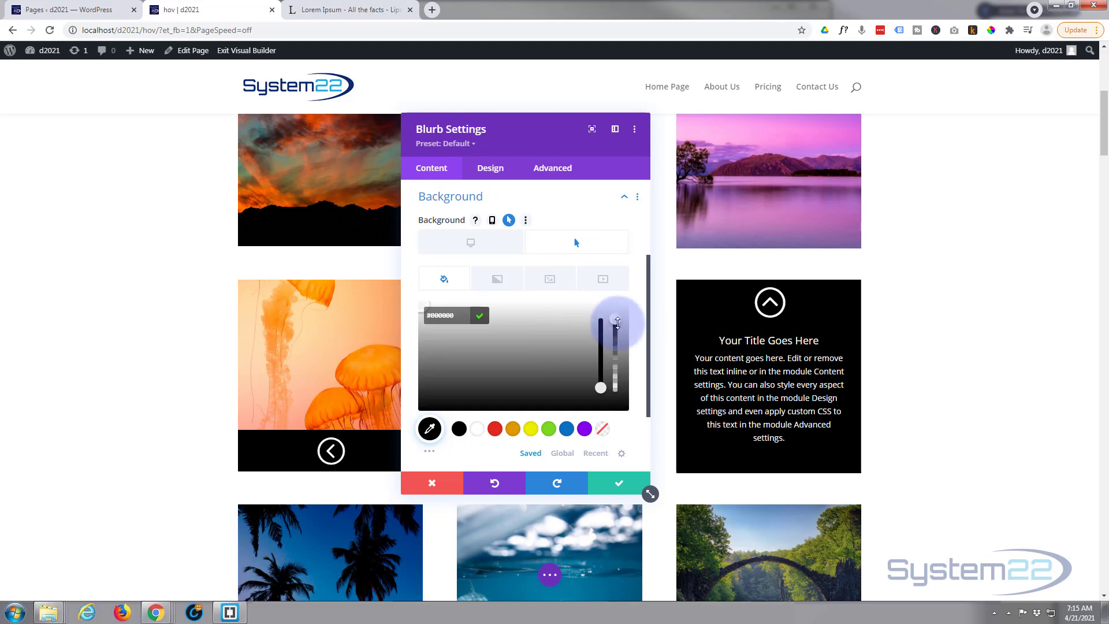
left_click_drag(618, 321, 617, 359)
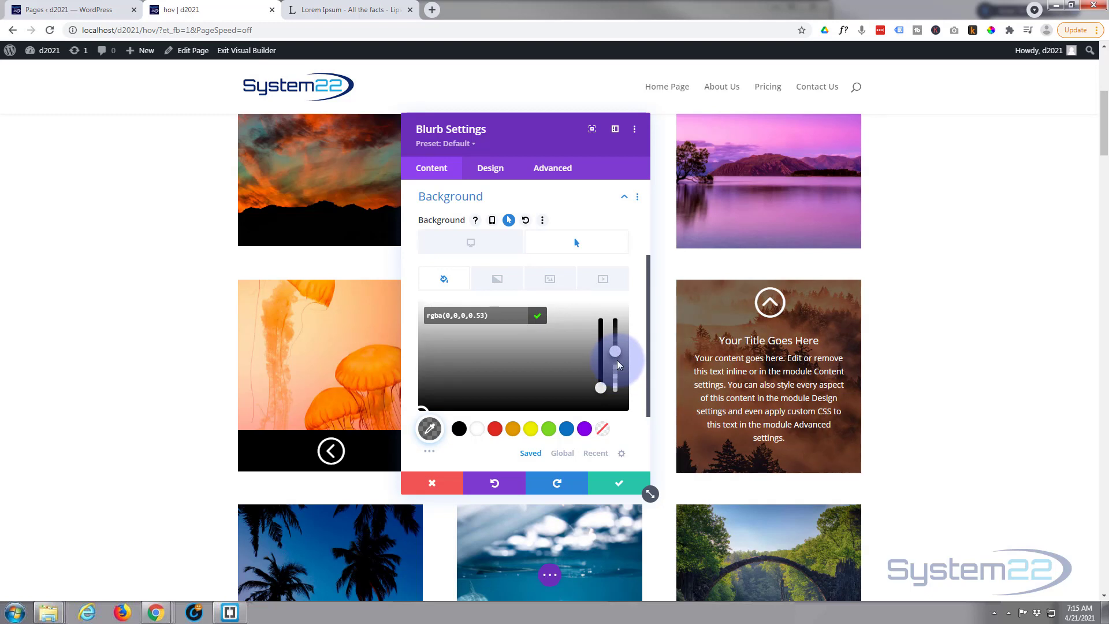
left_click(475, 247)
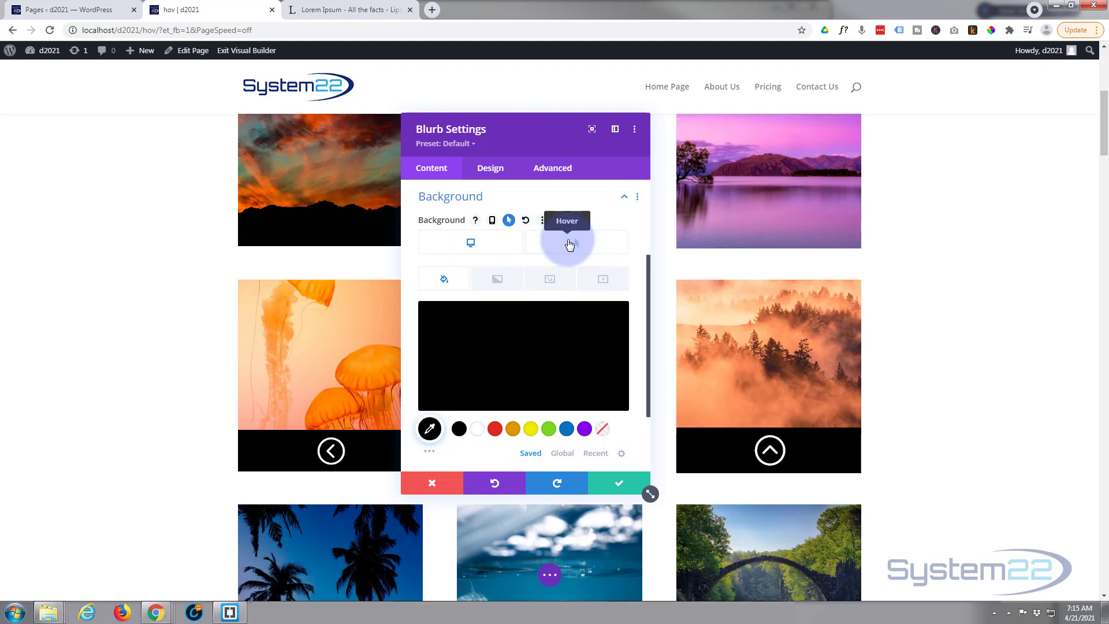
left_click(569, 243)
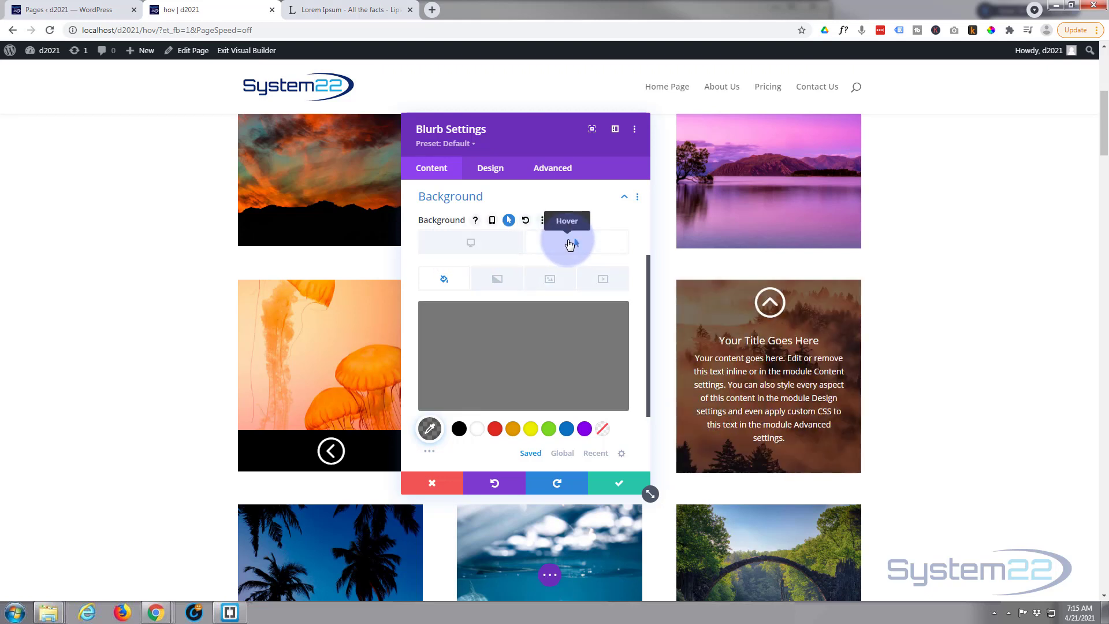
left_click(479, 244)
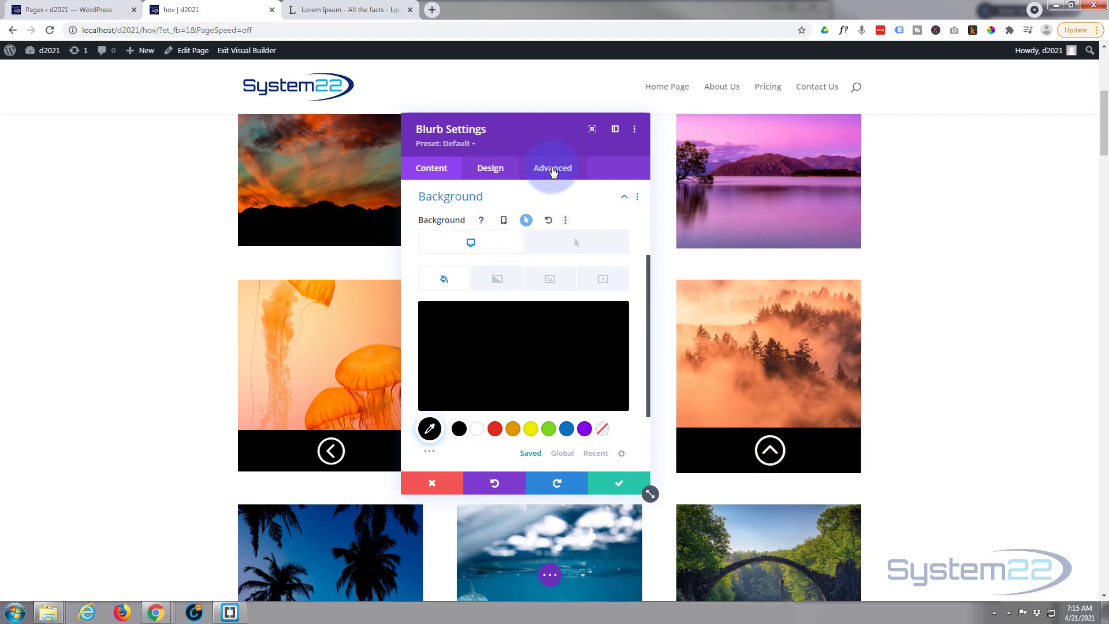
Set the blurb's transition duration to 750ms and its speed curve to Ease-In-Out, and save the blurb settings.
left_click(554, 169)
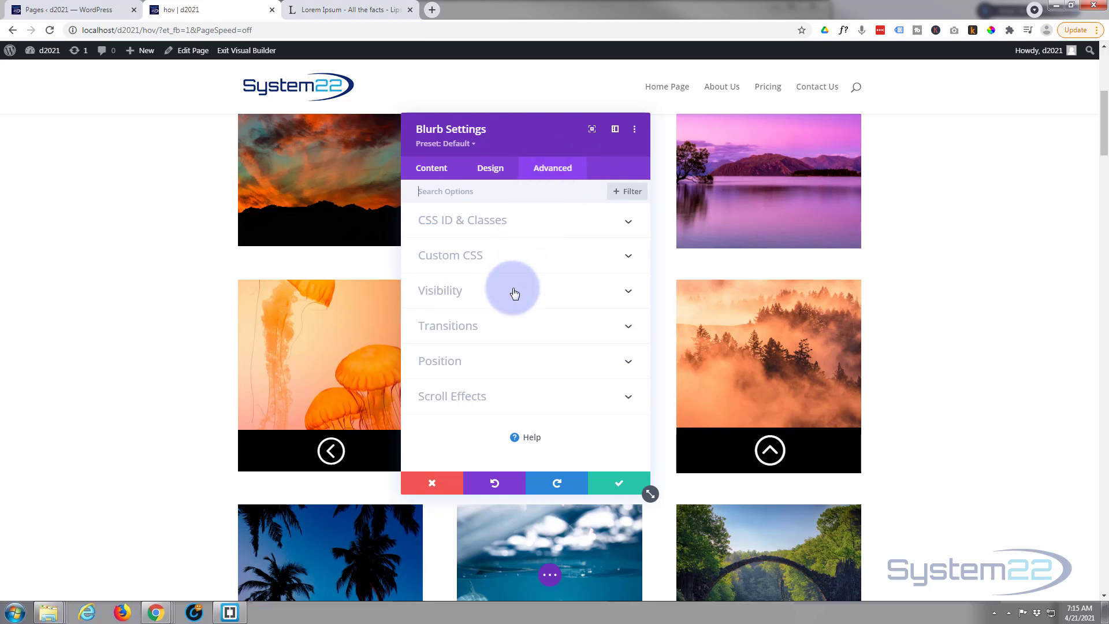
left_click(514, 324)
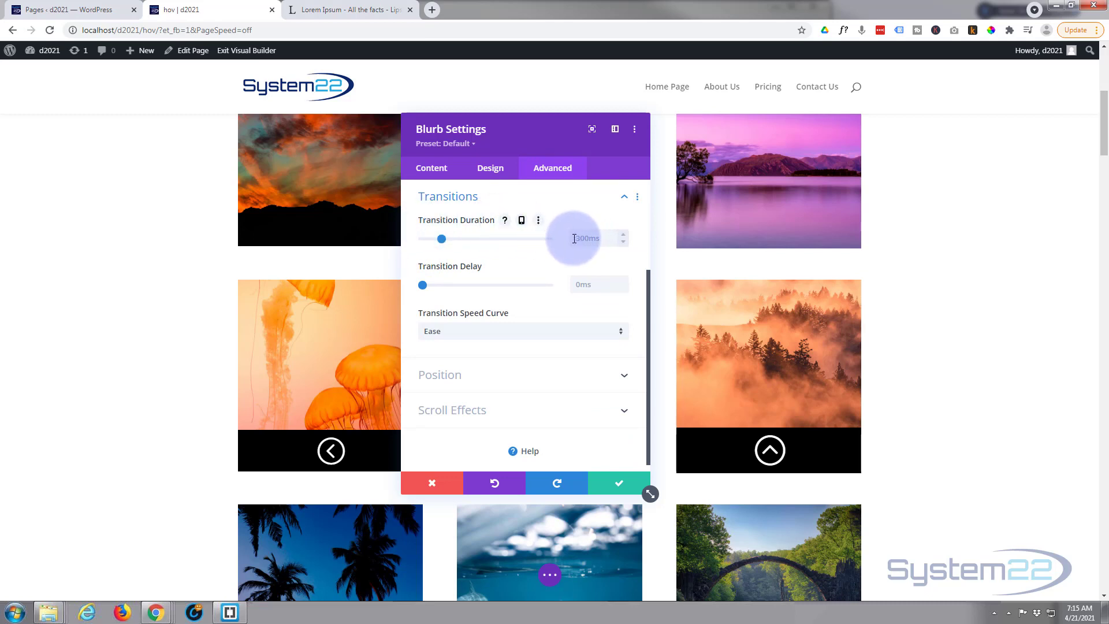
left_click_drag(448, 238, 471, 243)
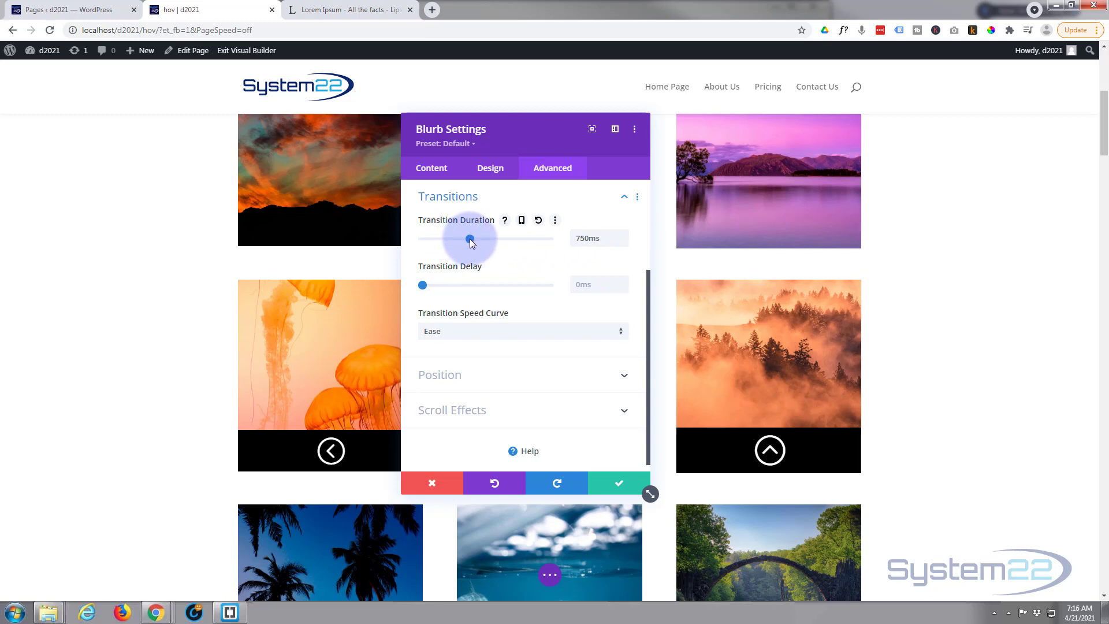
left_click(469, 333)
left_click(472, 342)
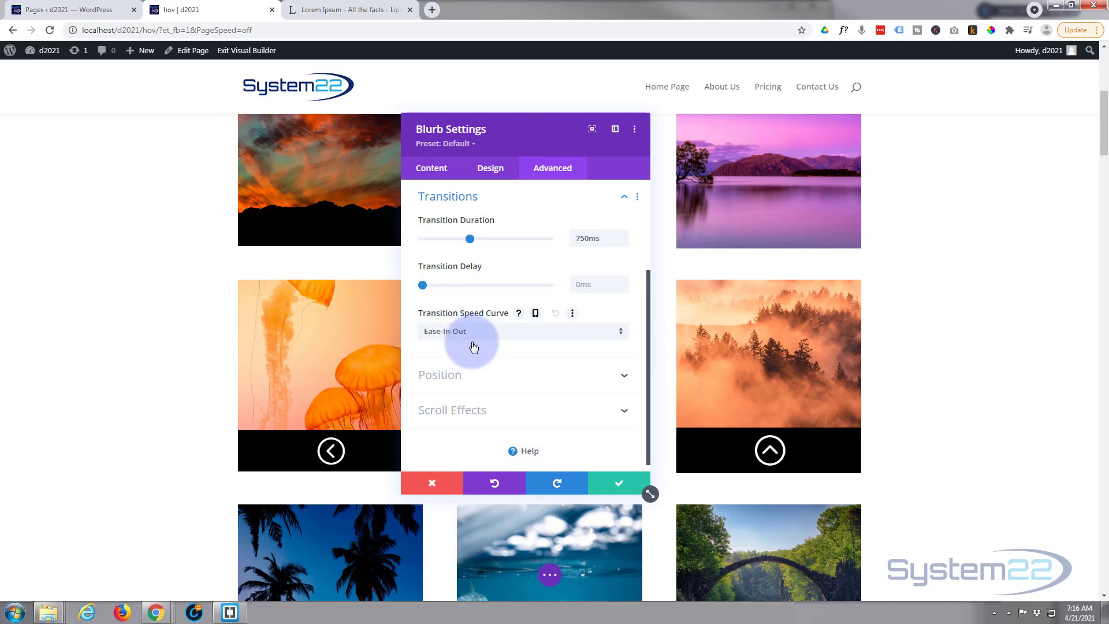
left_click(474, 340)
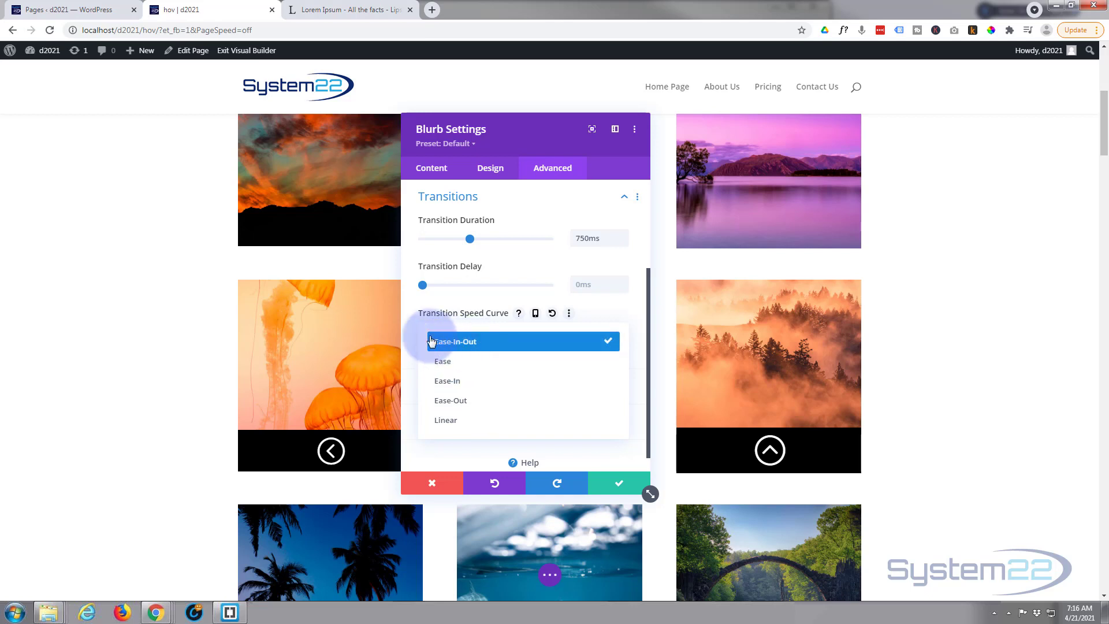
left_click(410, 331)
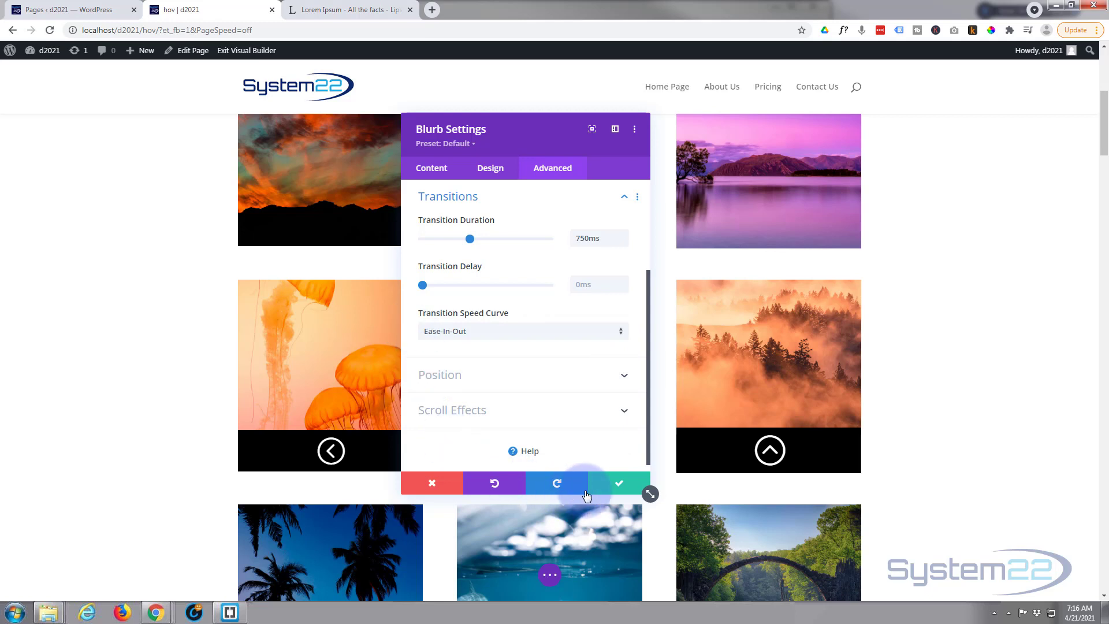
left_click(619, 486)
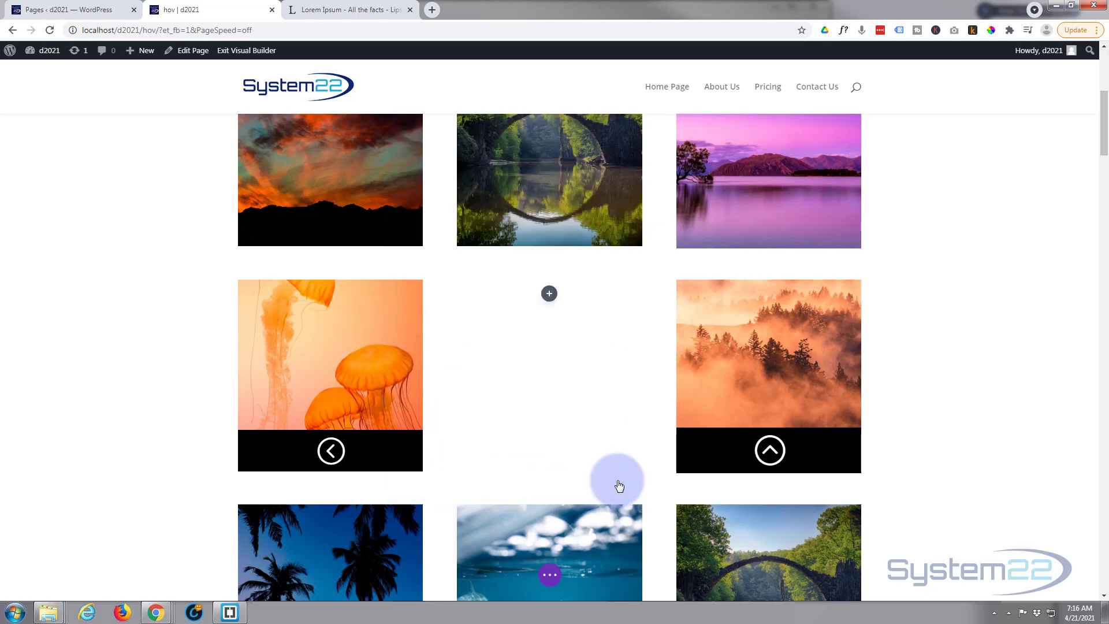
Save the page and exit the Visual Builder.
left_click(552, 573)
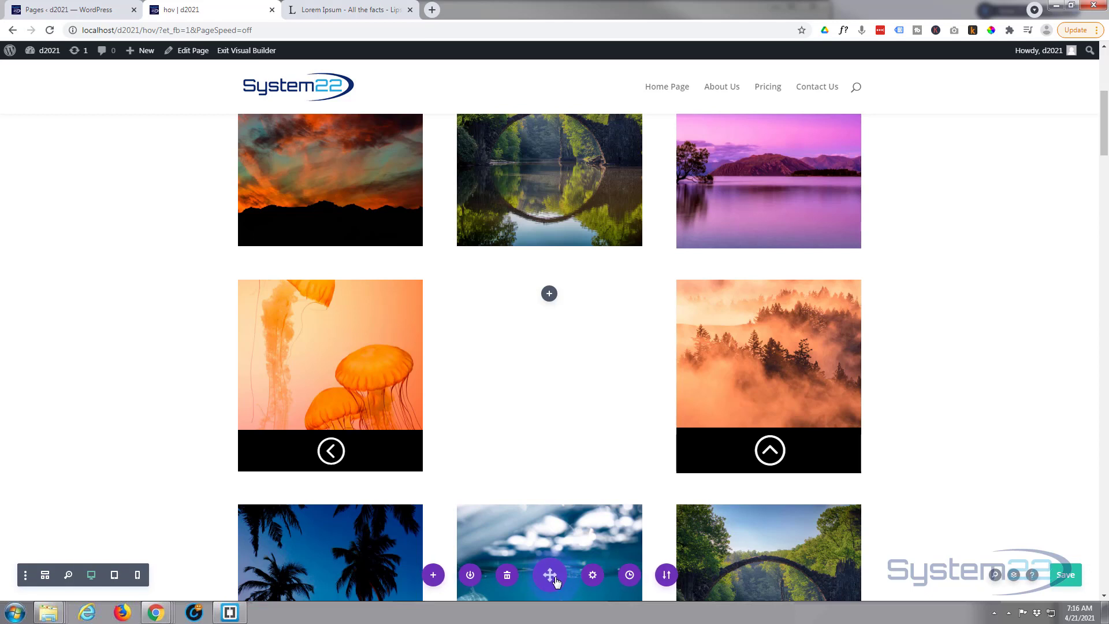
left_click(1066, 575)
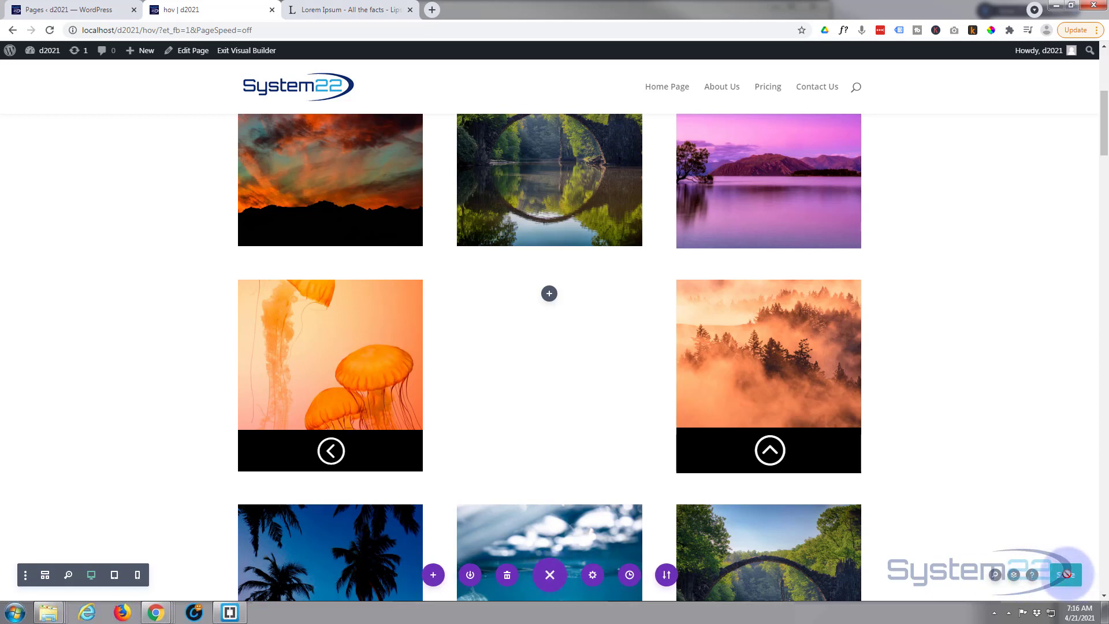
left_click(259, 52)
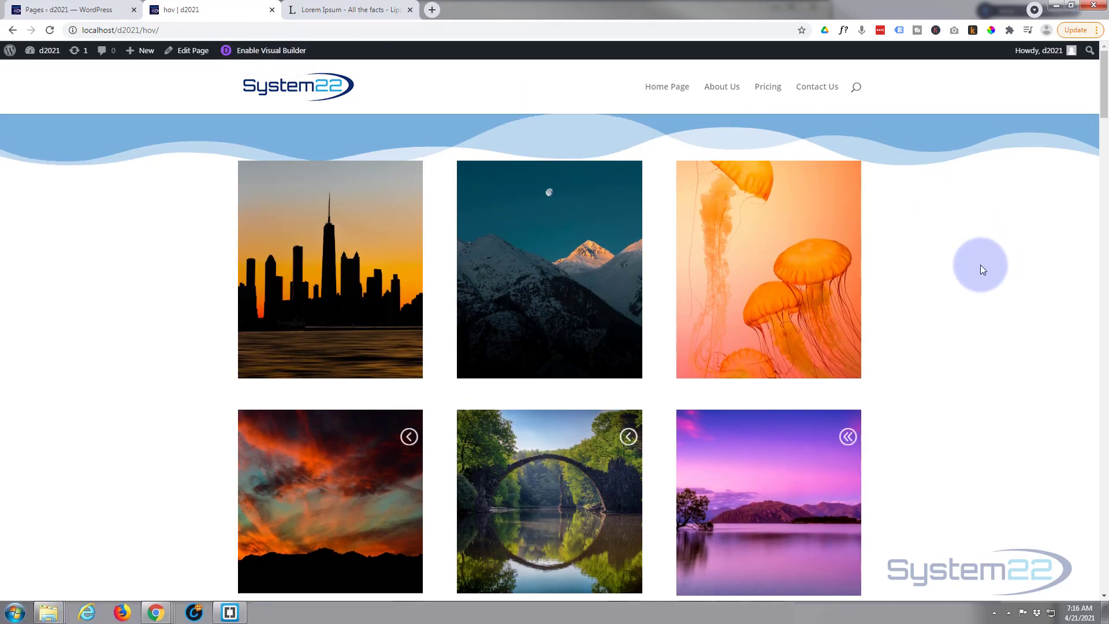
Check the slide-up hover effect of the misty forest blurb on the live page.
scroll(938, 262, "down", 5)
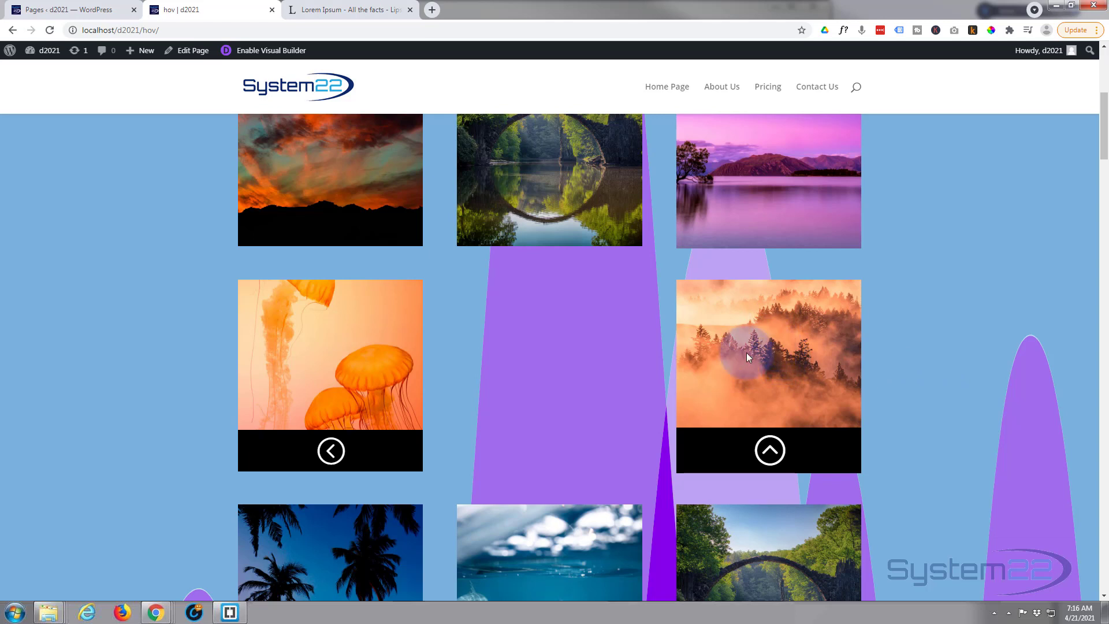
mouse_move(789, 445)
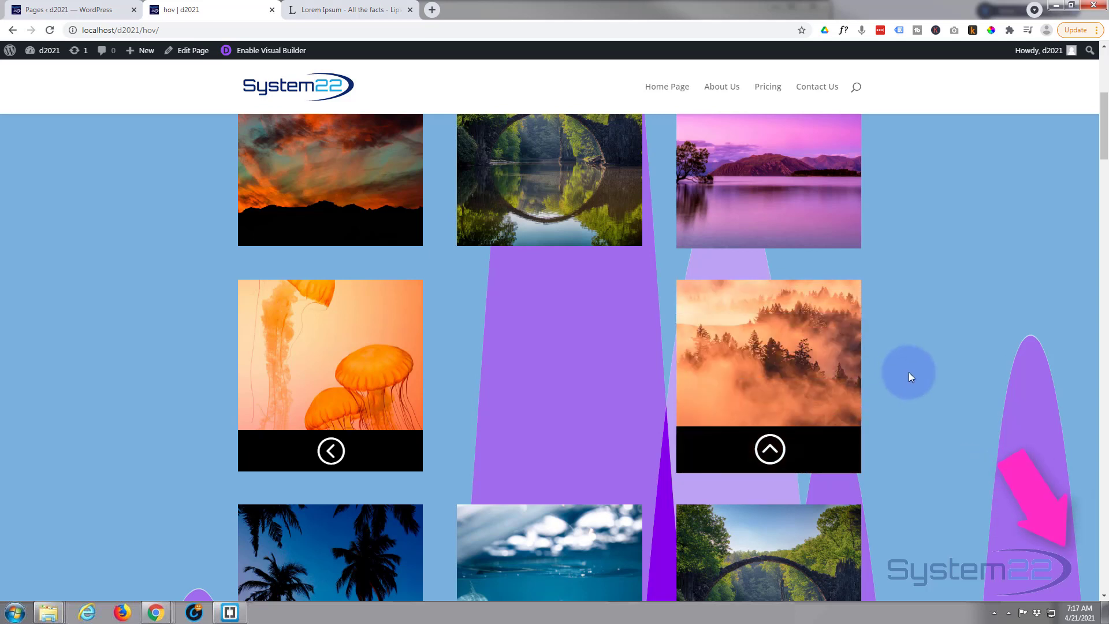
mouse_move(754, 442)
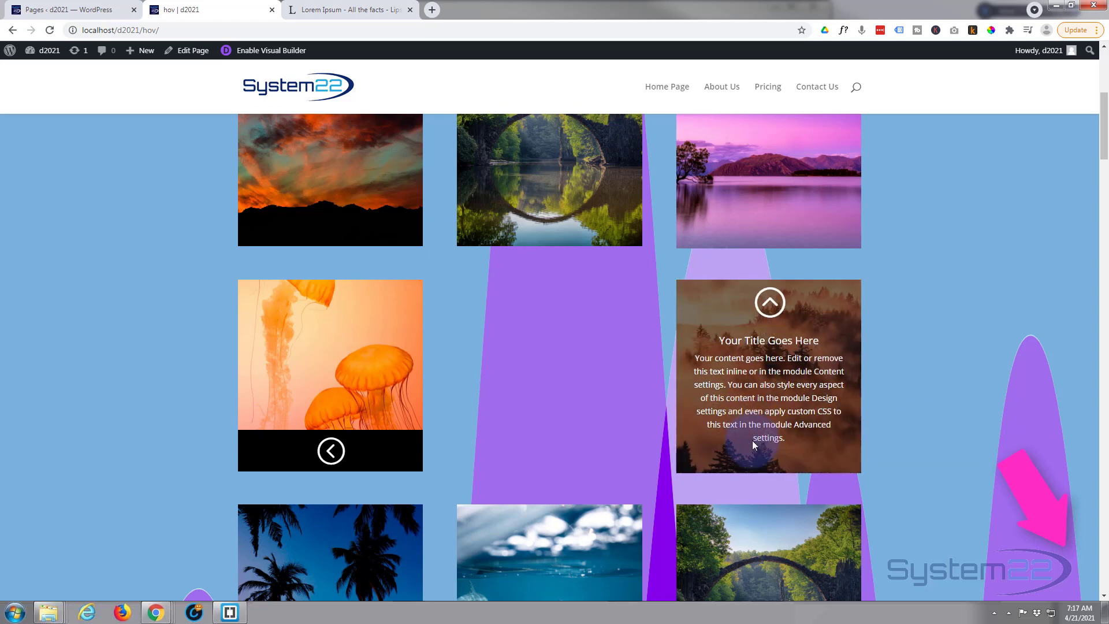